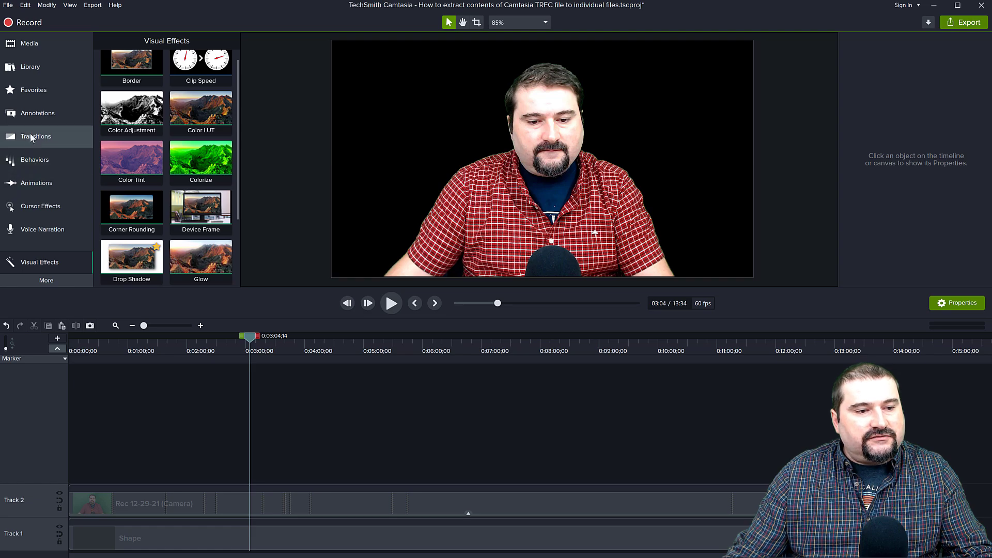
Drag the yellow circle from Annotations > Shapes onto the canvas and enlarge it over the presenter's head
click(33, 113)
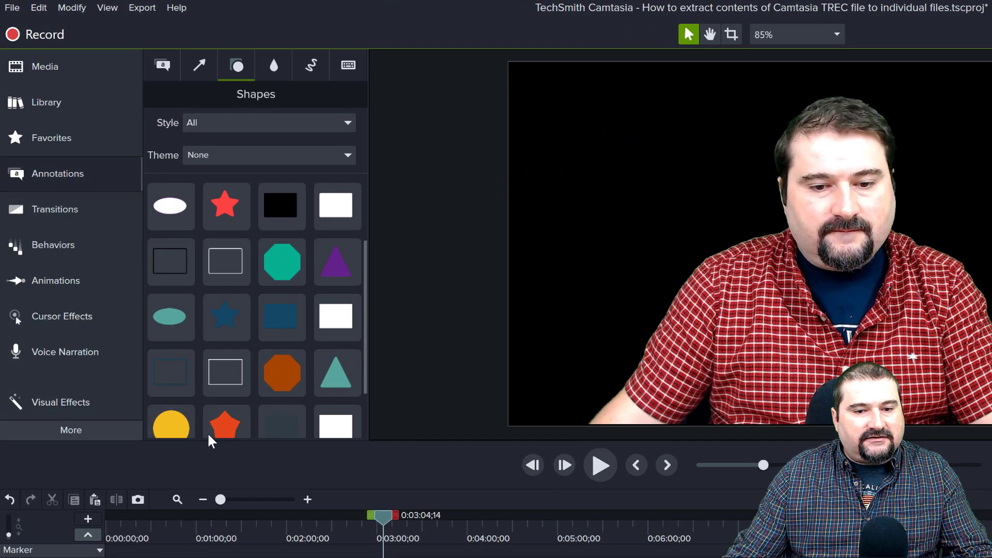
mouse_move(377, 522)
mouse_down()
mouse_move(548, 525)
mouse_move(358, 522)
mouse_up()
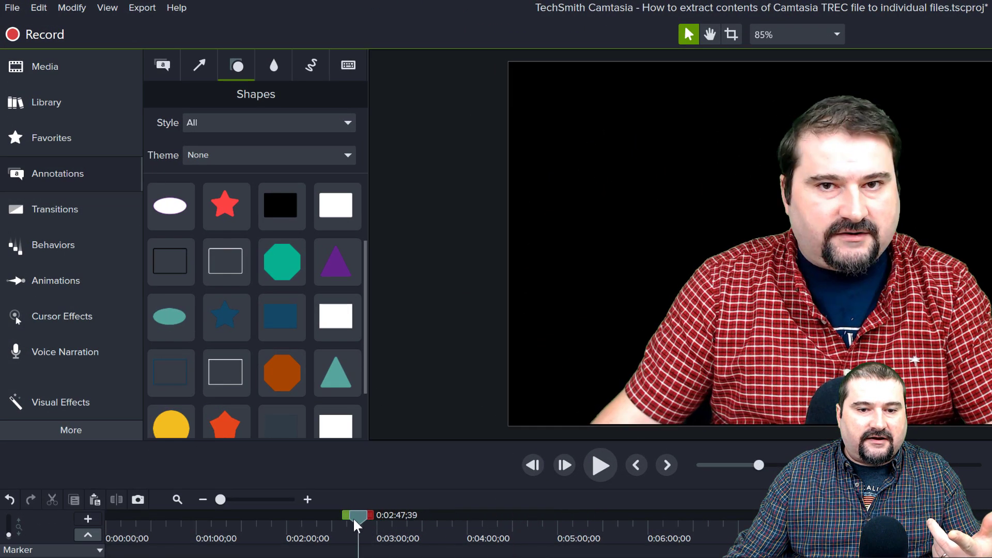
scroll(189, 407, down, 2)
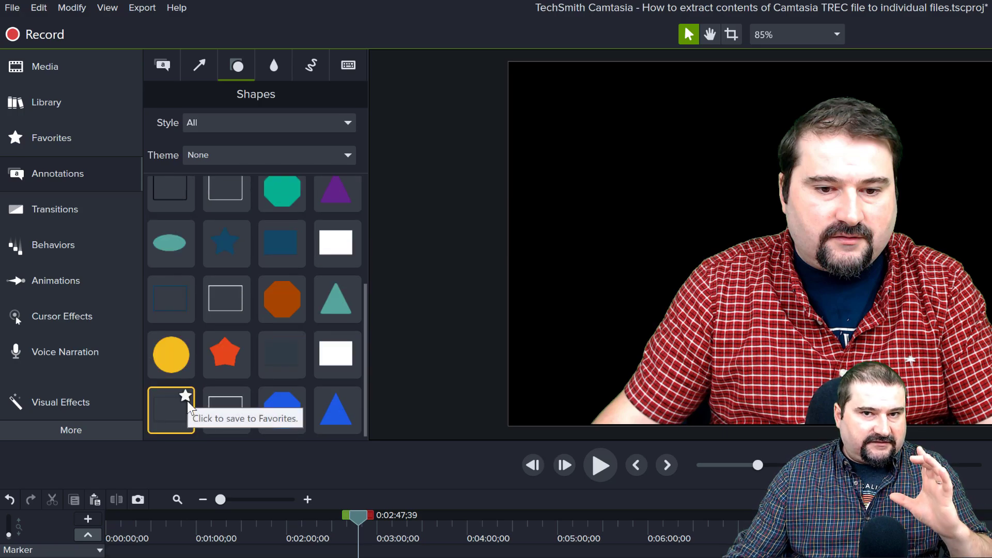
drag(171, 350, 843, 234)
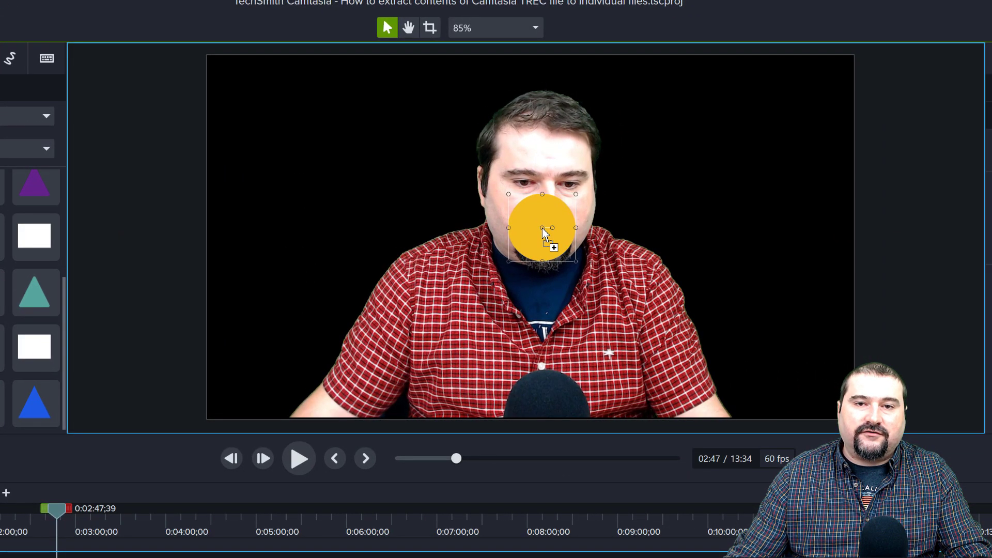
drag(541, 228, 542, 228)
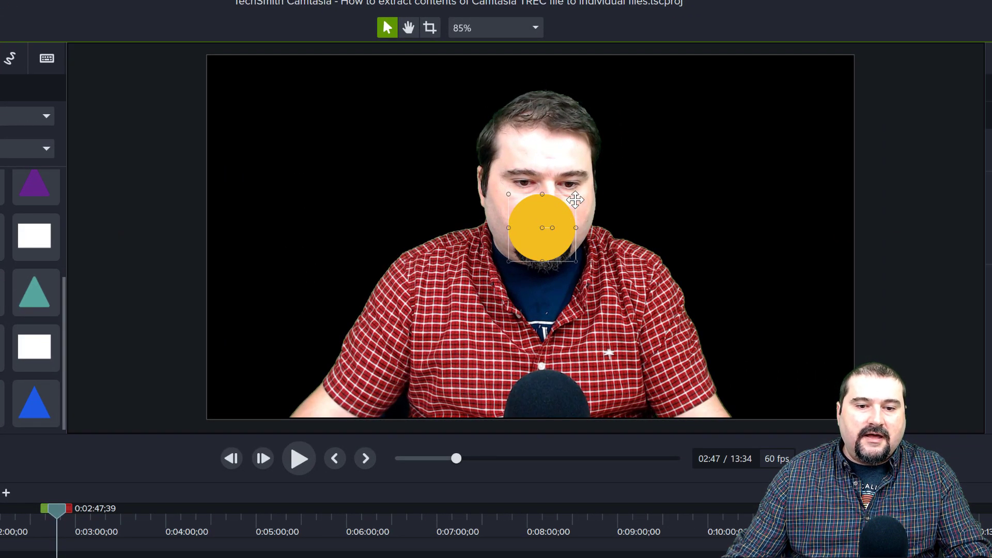
drag(576, 194, 854, 68)
Snap the circle's top to the canvas top edge and keep its Fill Opacity at 100%
drag(570, 283, 566, 270)
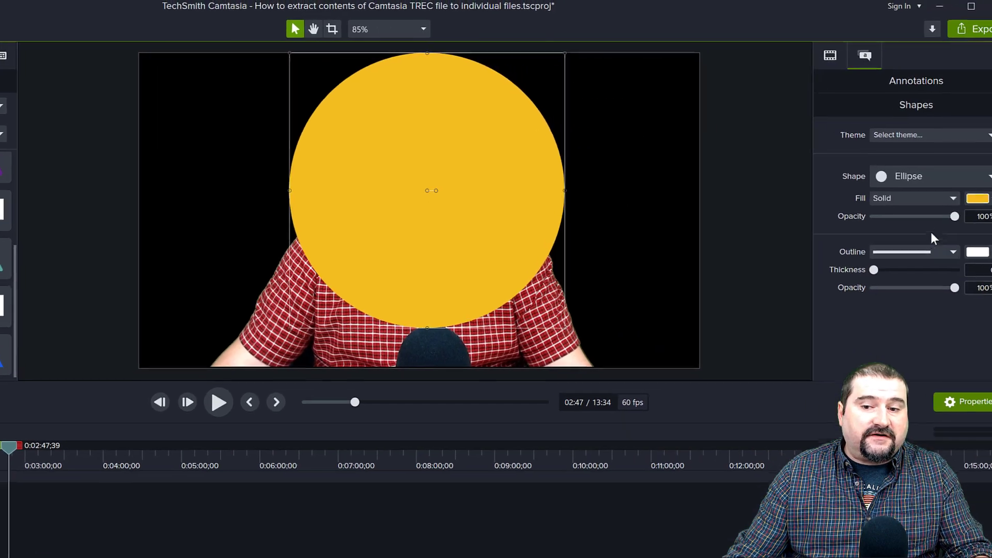
drag(930, 213, 904, 214)
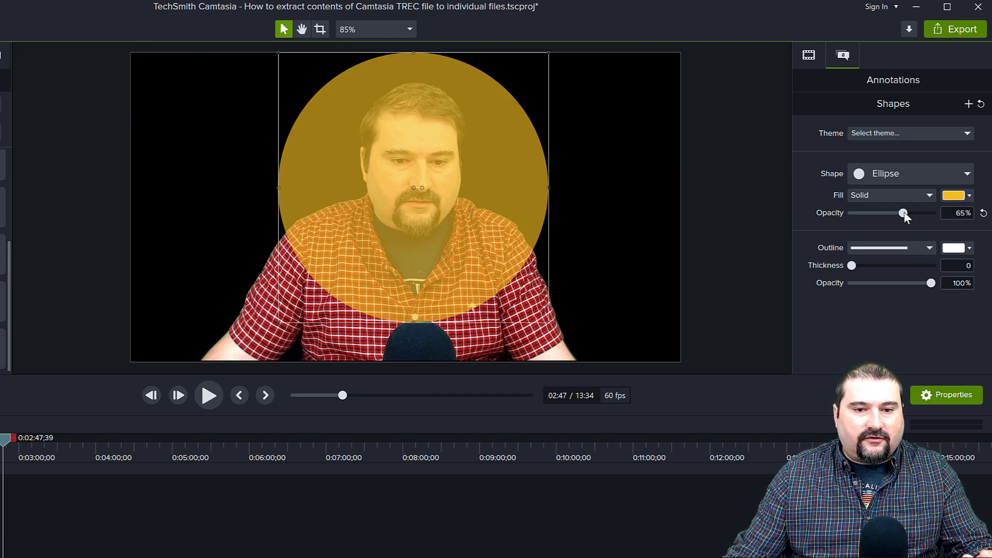
drag(903, 212, 935, 212)
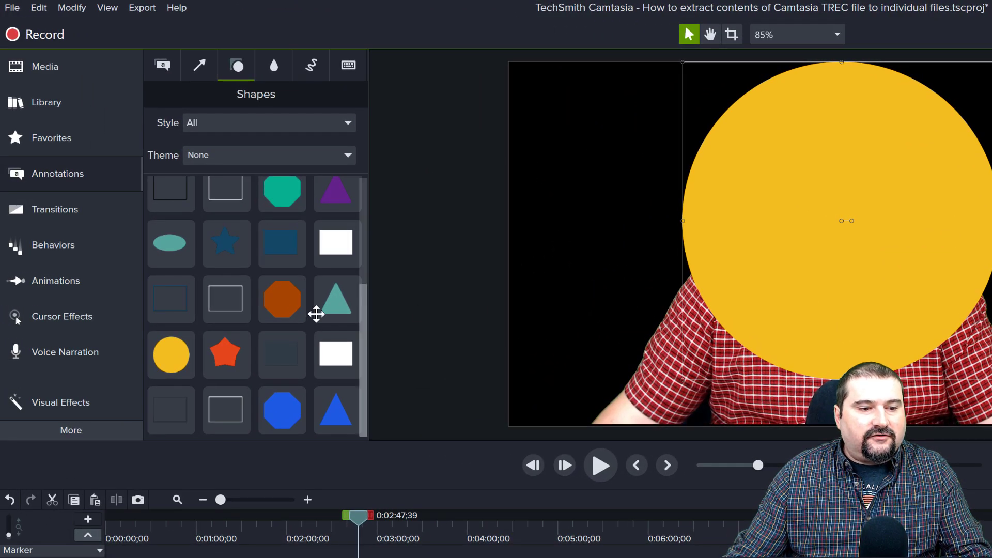
Enlarge the Visual Effects panel and apply Media Matte (Alpha, 100%) to the circle shape on Track 3
click(81, 409)
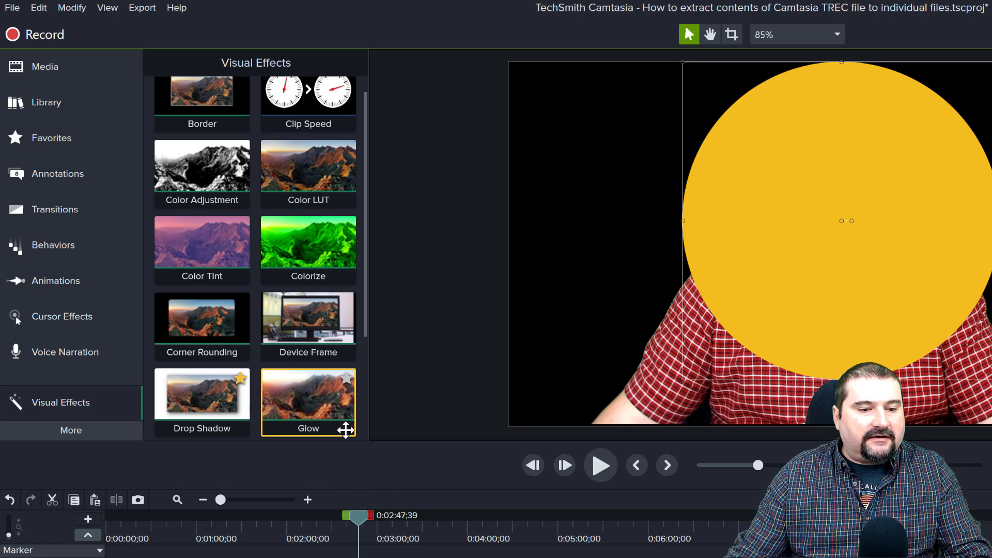
scroll(326, 393, down, 3)
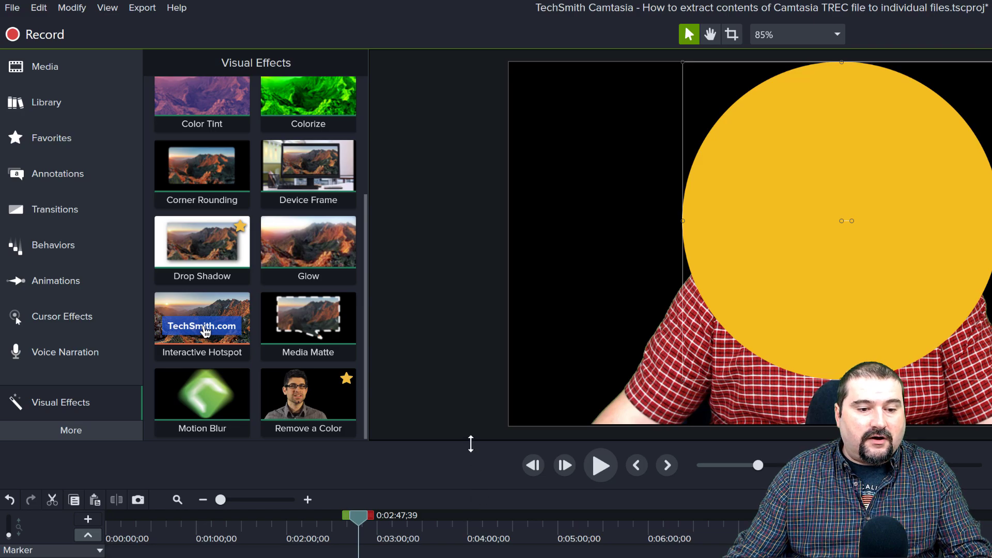
drag(469, 442, 471, 516)
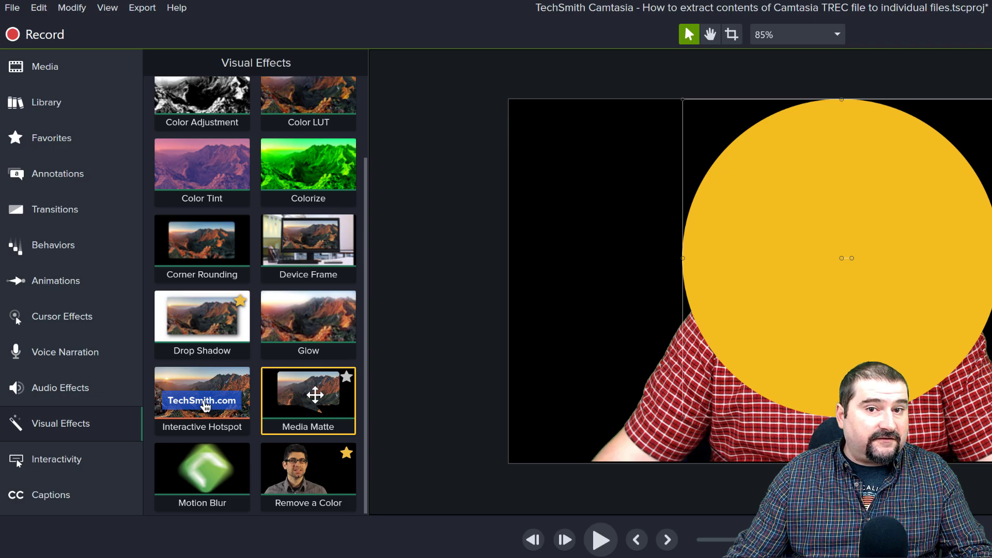
drag(315, 395, 813, 319)
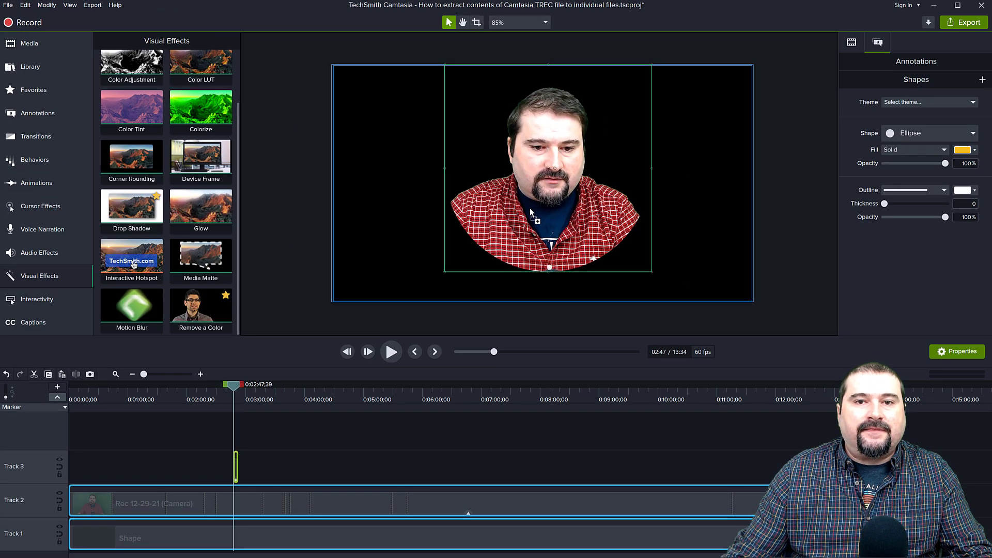
drag(529, 207, 235, 471)
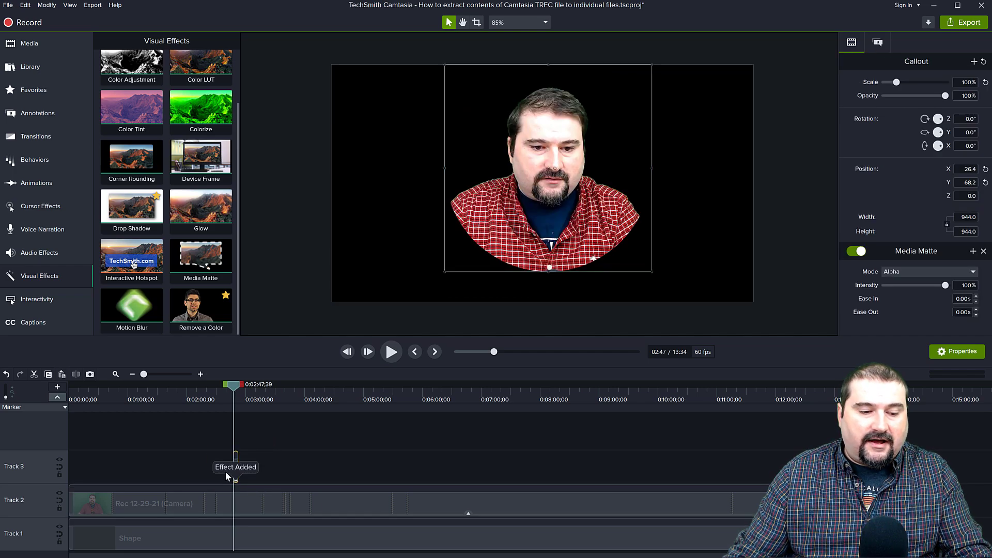
click(243, 459)
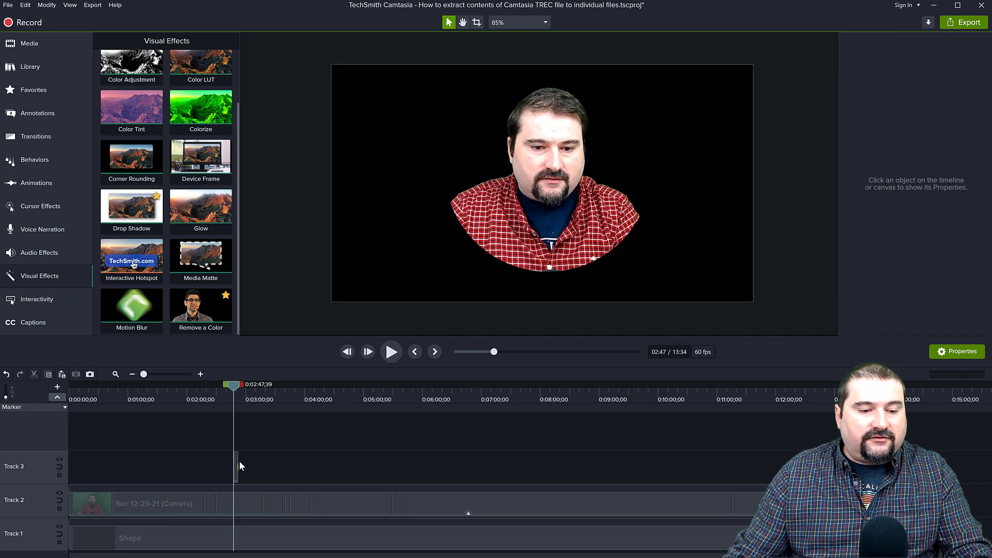
Stretch the Shape clip to the full timeline length and preview the masked presenter
click(236, 465)
scroll(237, 464, up, 1)
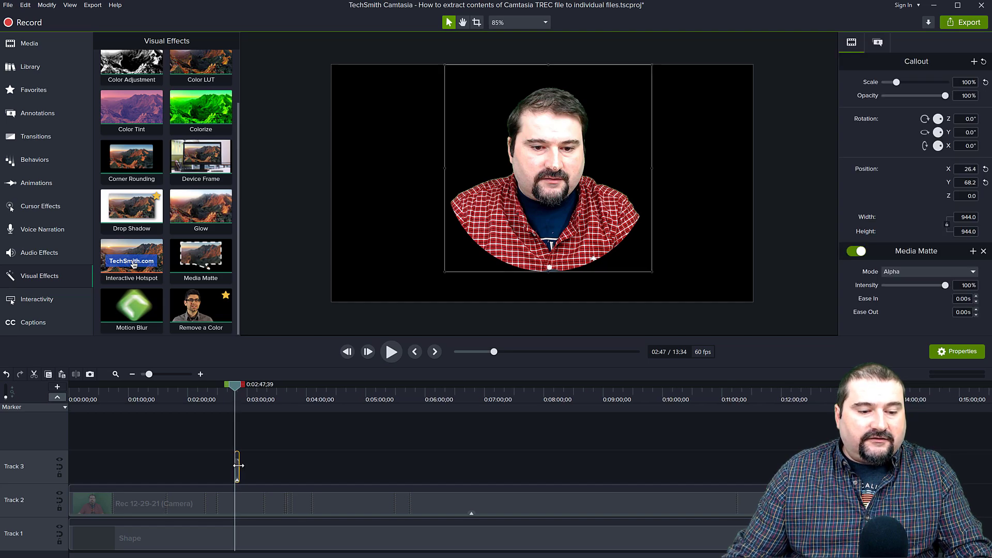
drag(238, 467, 775, 465)
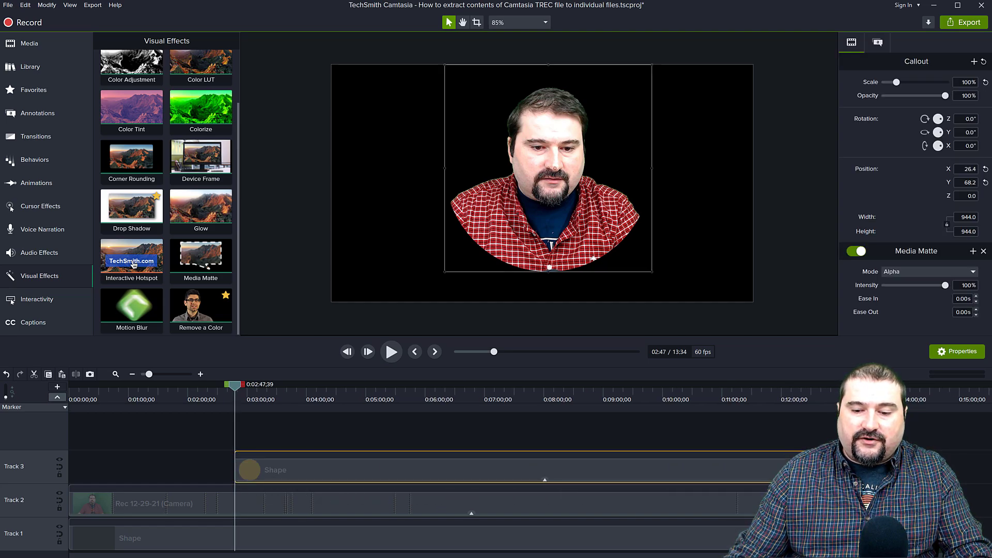
drag(233, 466, 44, 469)
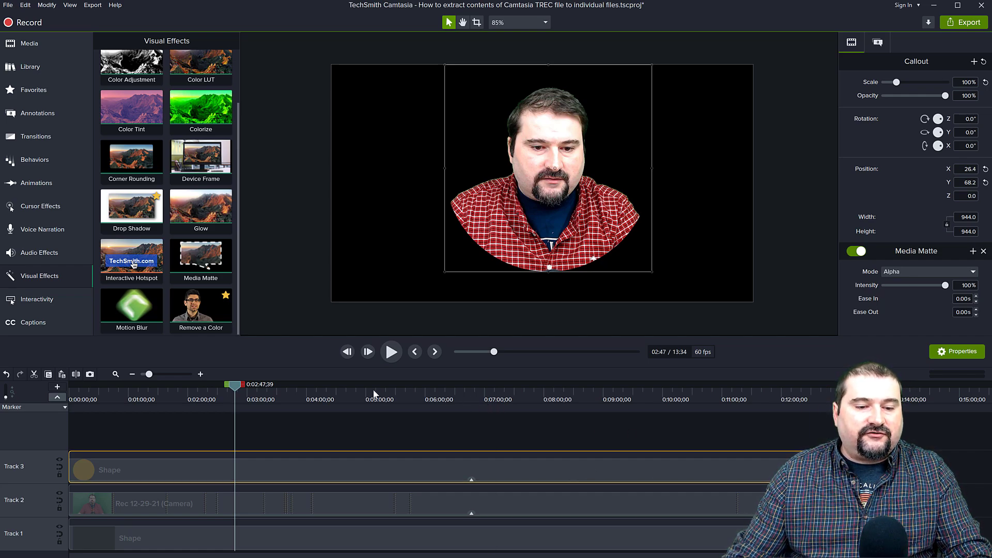
click(393, 357)
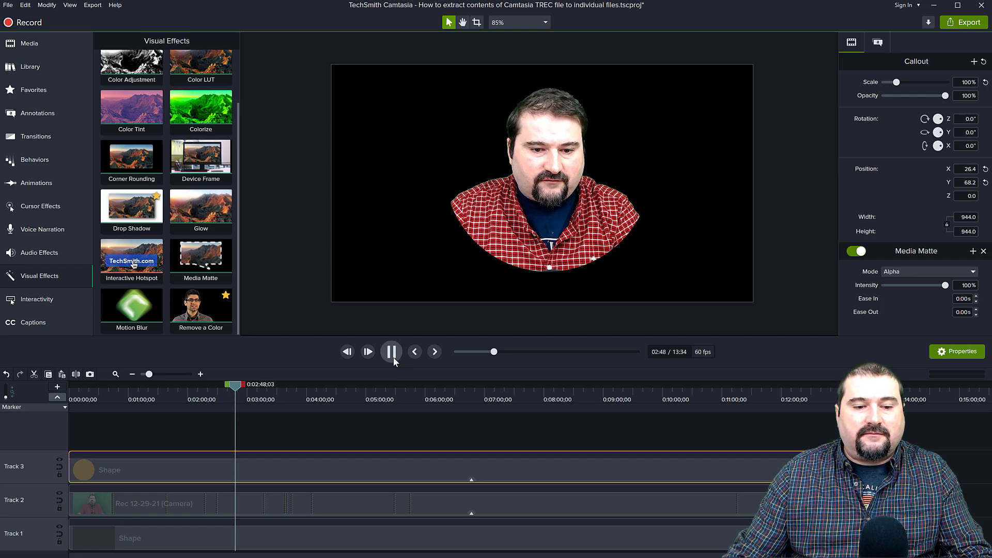
key(space)
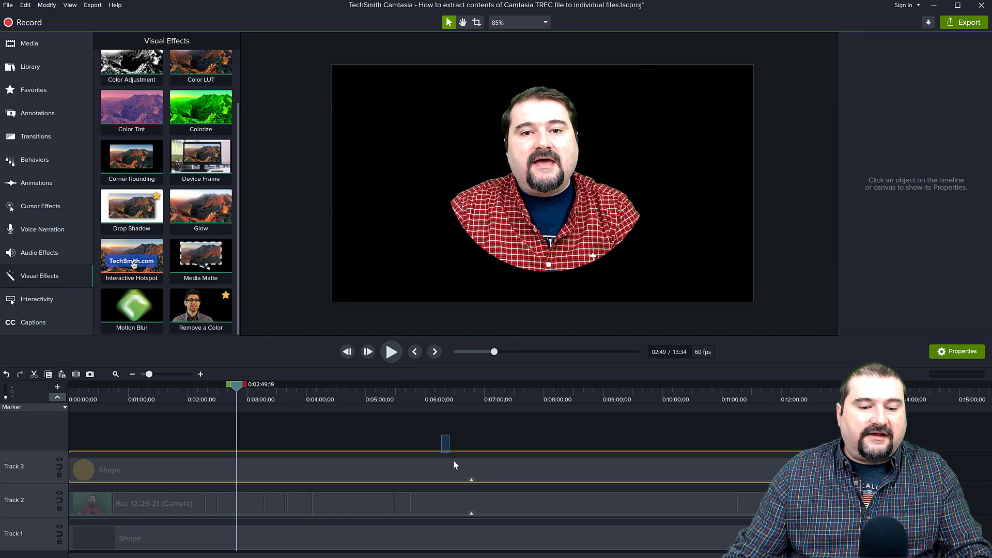
Group the Shape and camera clips, shrink the group bottom-right, and add the Pexels ocean video at the start
click(456, 499)
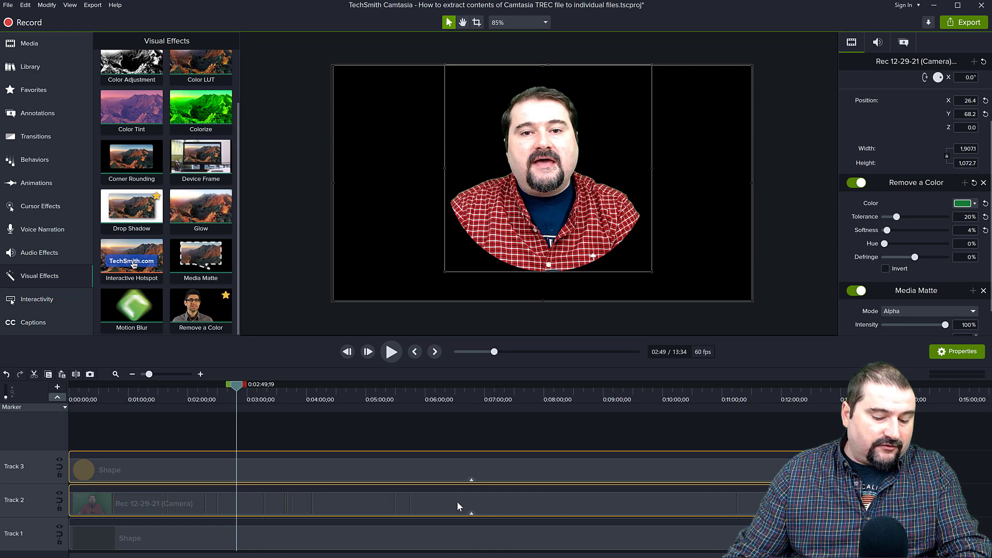
key(ctrl+g)
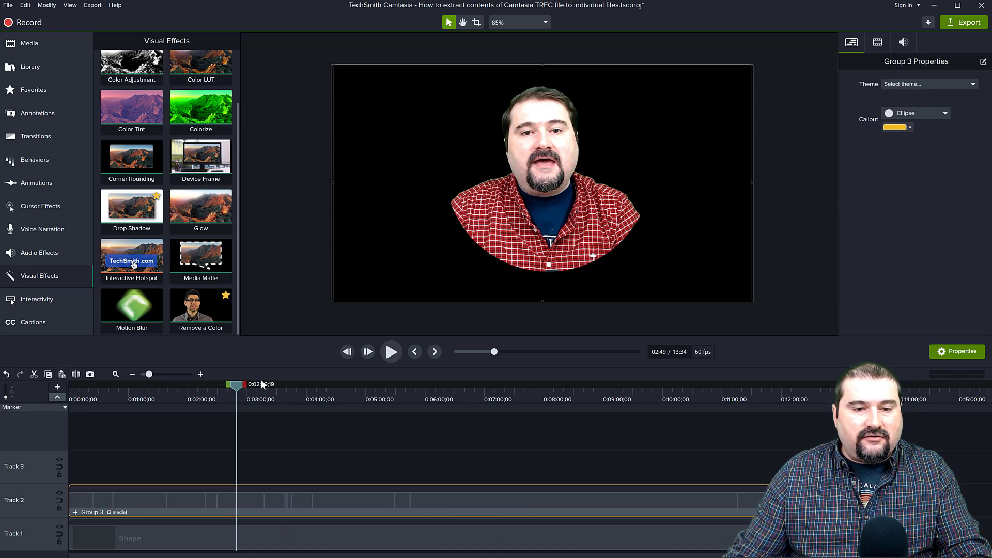
drag(334, 65, 556, 191)
drag(630, 252, 624, 242)
drag(236, 387, 284, 401)
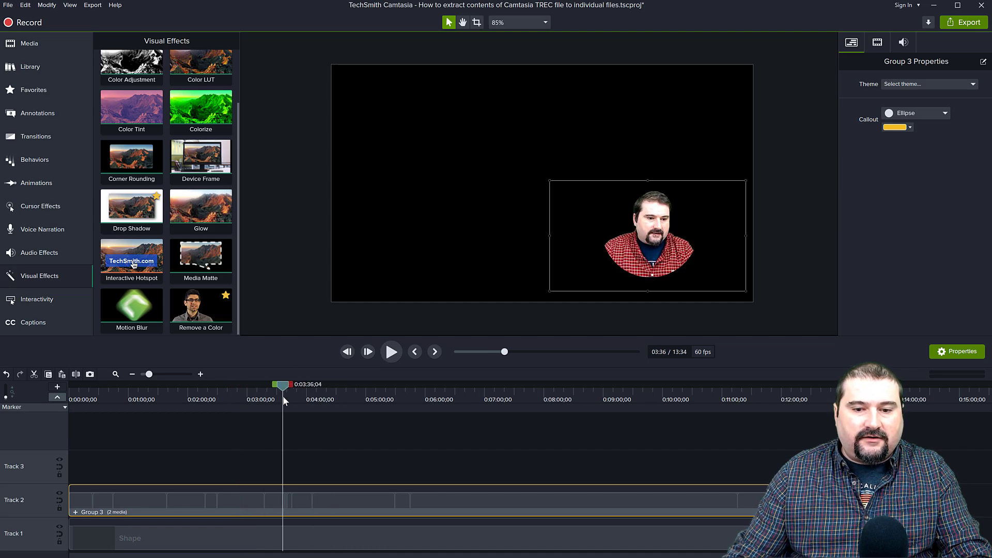
click(29, 44)
drag(136, 178, 37, 500)
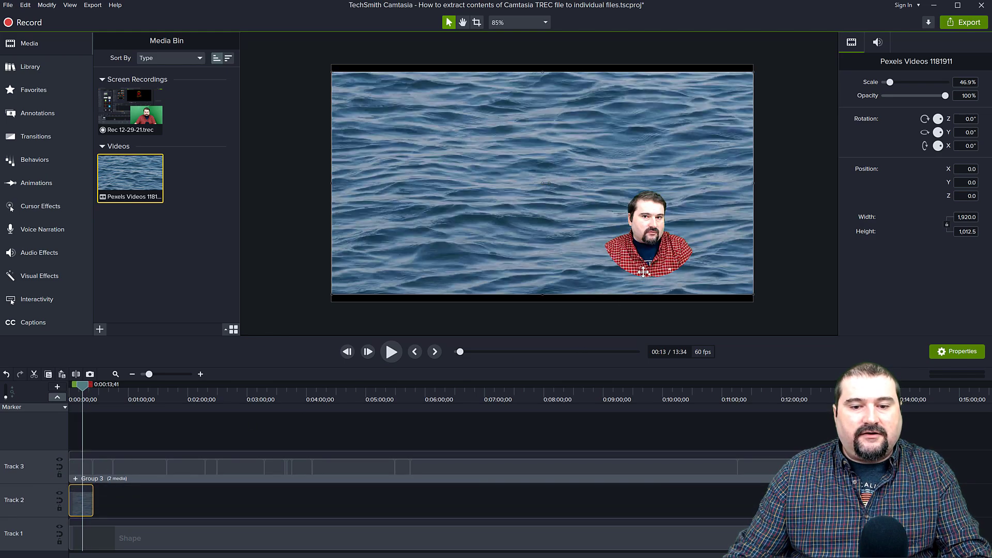
Put the ocean video beneath the presenter group, nudge the circle up-left, then hide the ocean track
click(688, 271)
drag(687, 271, 677, 266)
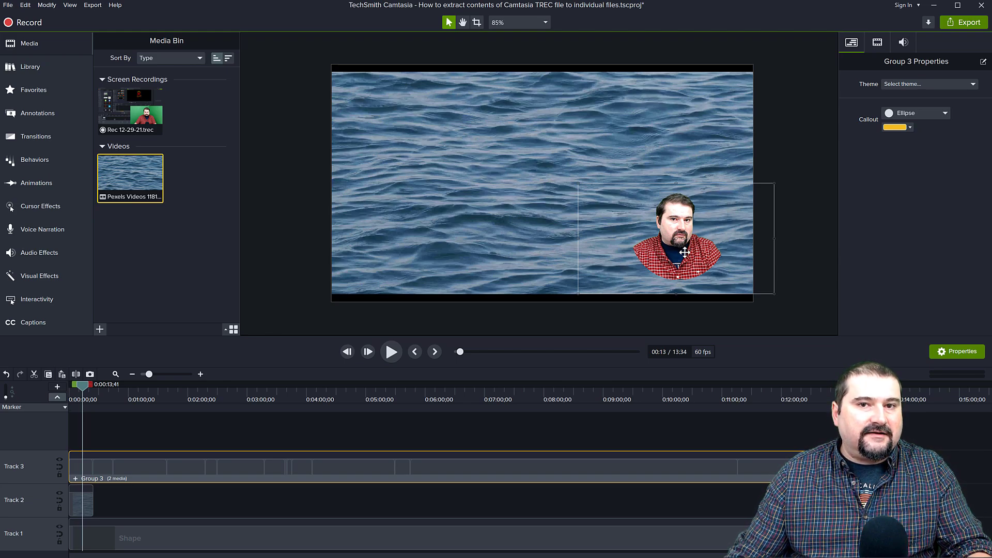
click(59, 493)
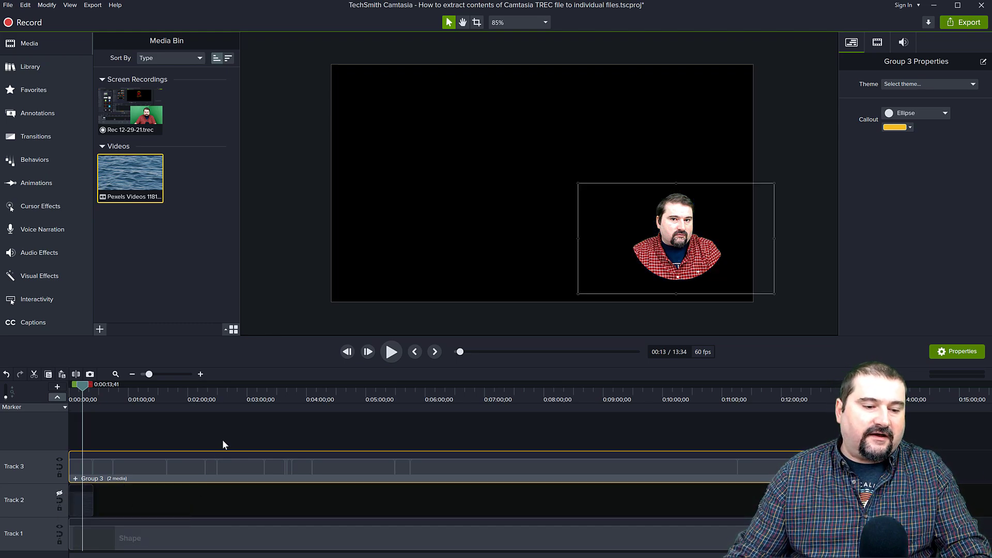
Ungroup the presenter into separate Shape and camera clips and make the timeline panel taller
key(ctrl+u)
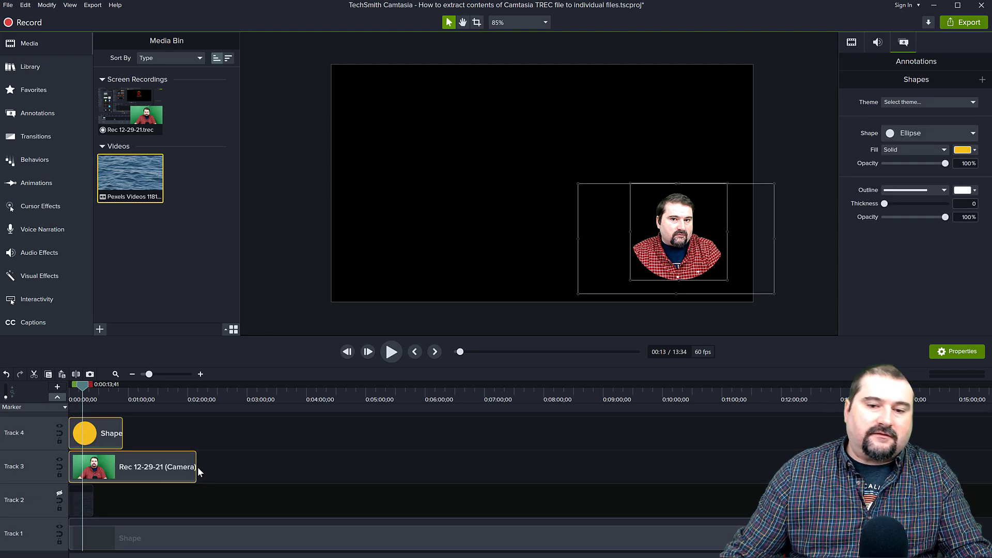
click(284, 203)
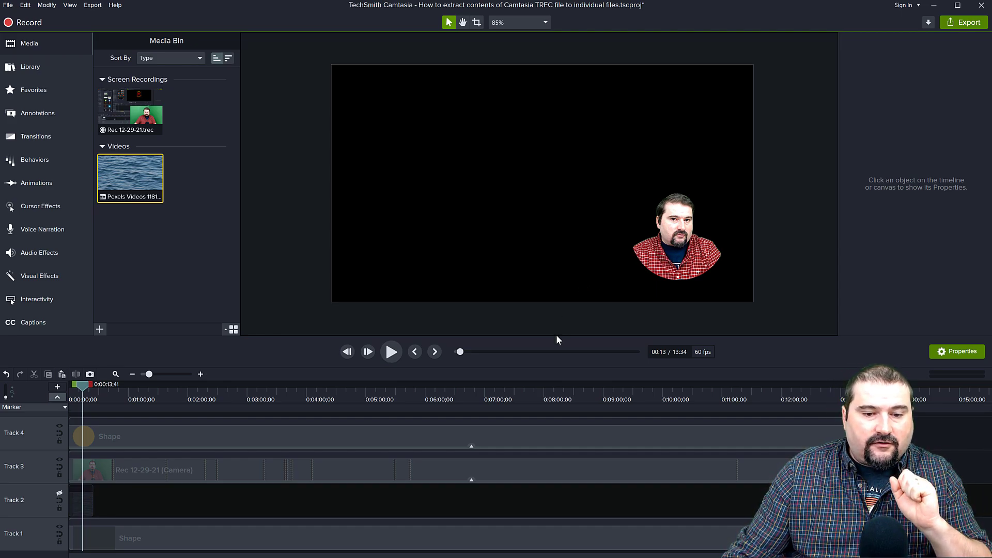
drag(556, 335, 554, 293)
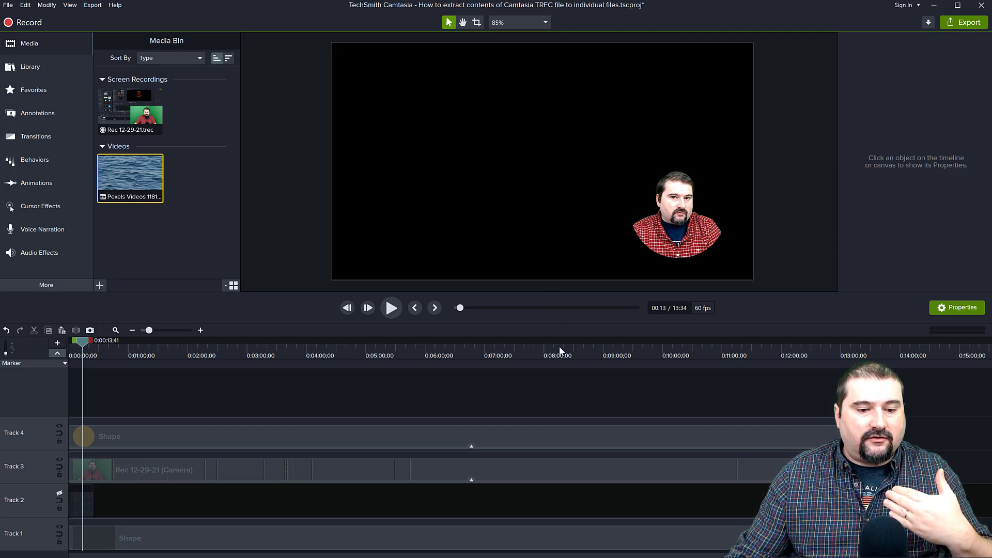
Delete the circular mask Shape clip and resize the webcam clip to align with the frame edges
click(537, 433)
key(Delete)
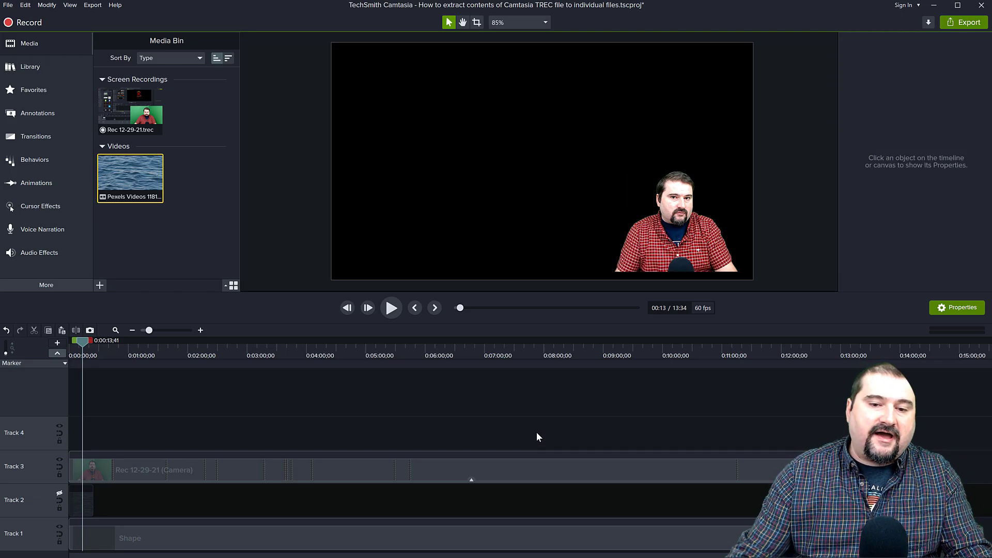
click(658, 260)
drag(578, 162, 376, 154)
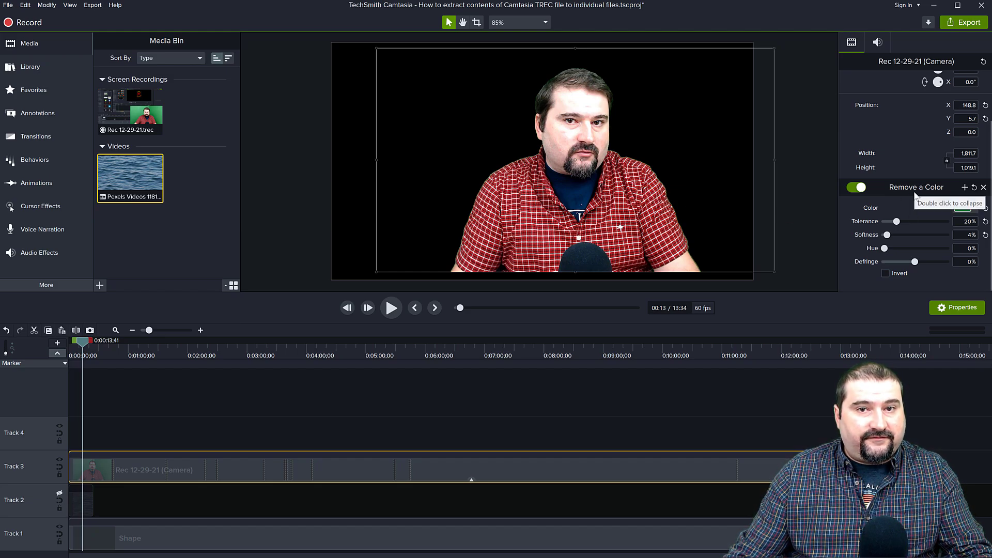
click(857, 187)
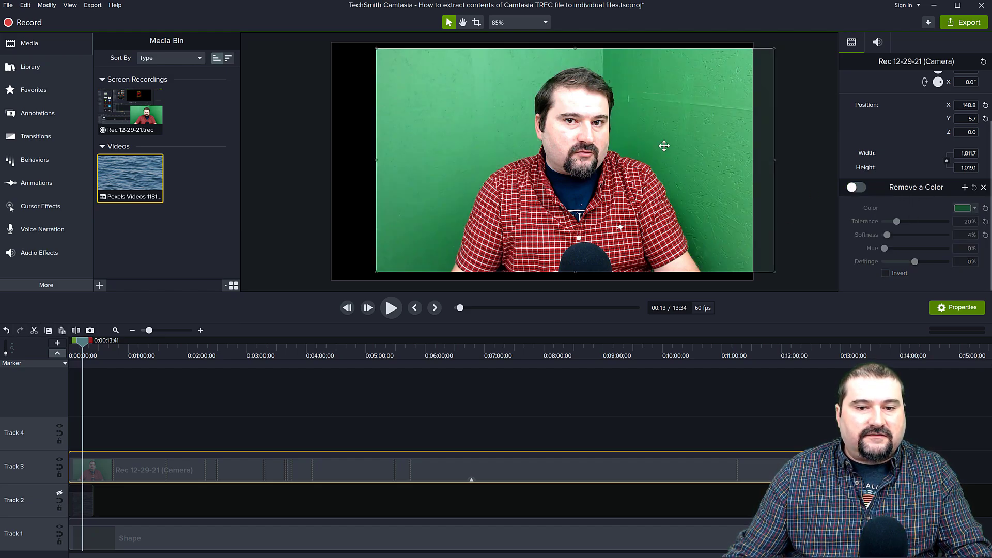
drag(675, 155, 646, 168)
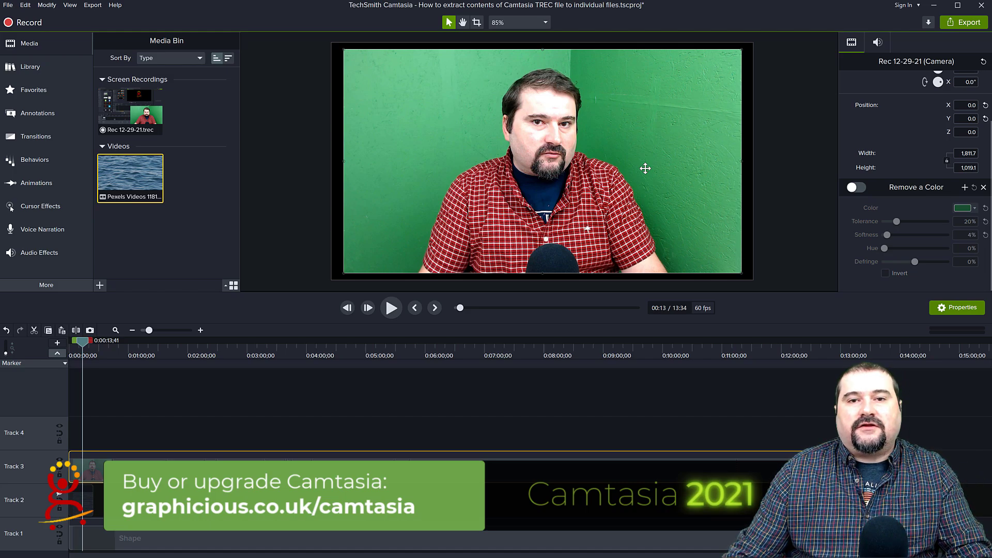
click(857, 187)
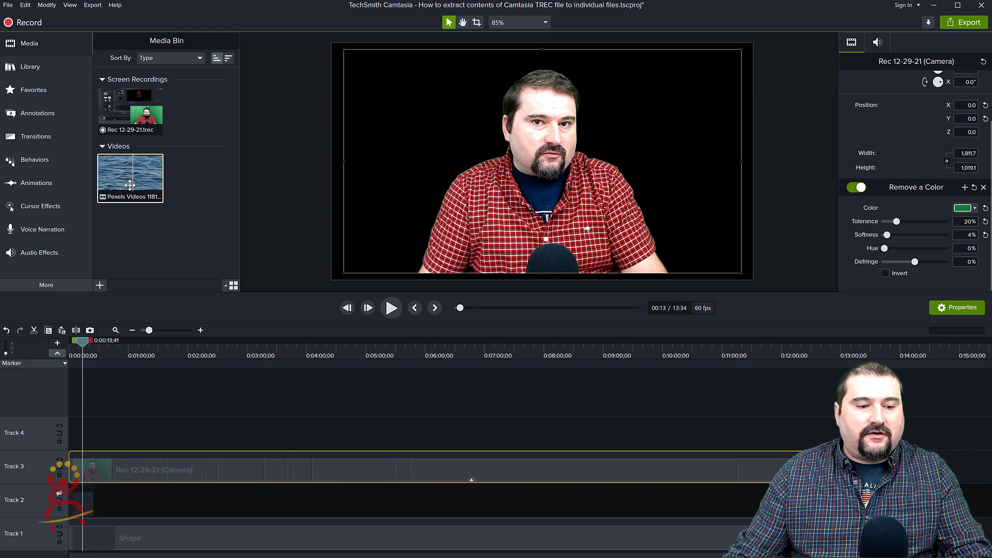
Check the ocean background briefly, then shrink the webcam clip so the presenter sits centred on black
click(59, 493)
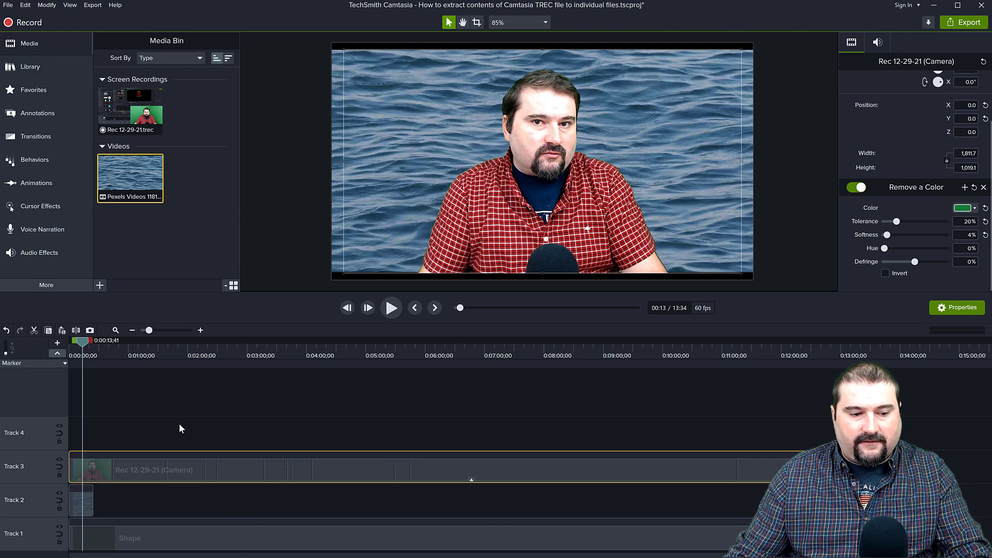
click(59, 491)
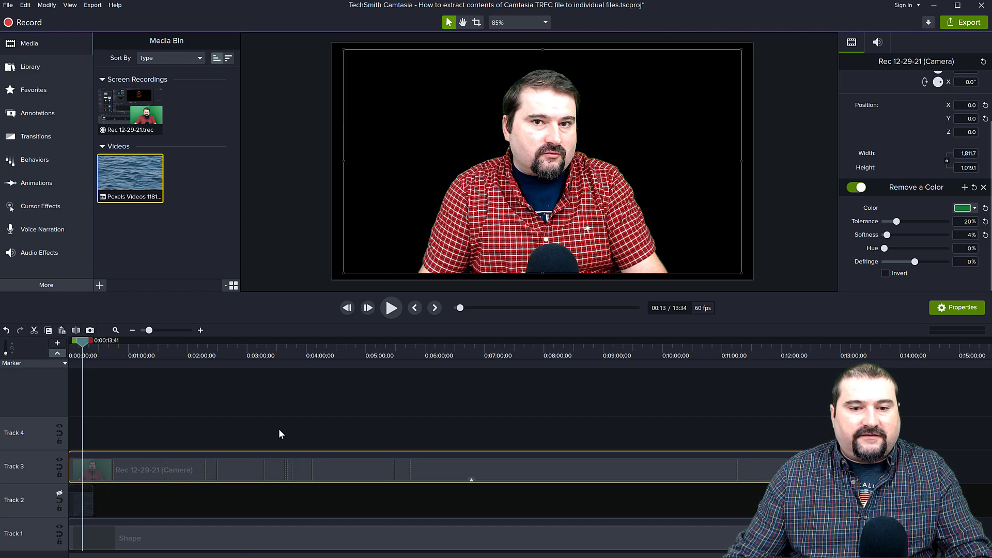
drag(743, 276, 690, 244)
click(796, 204)
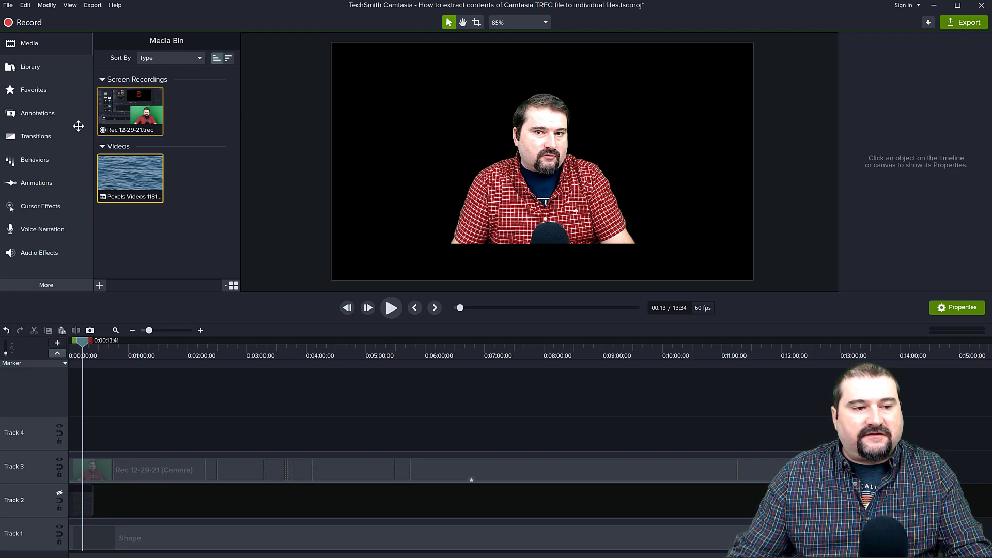
Add a yellow circle from Shapes, enlarge it semi-transparent, and move it over the presenter's face
click(21, 111)
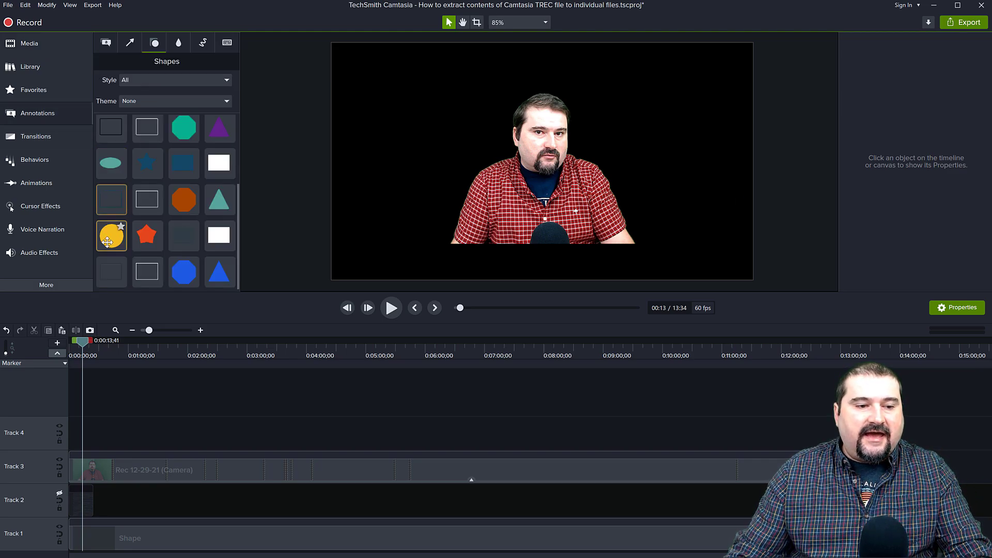
drag(112, 243, 543, 161)
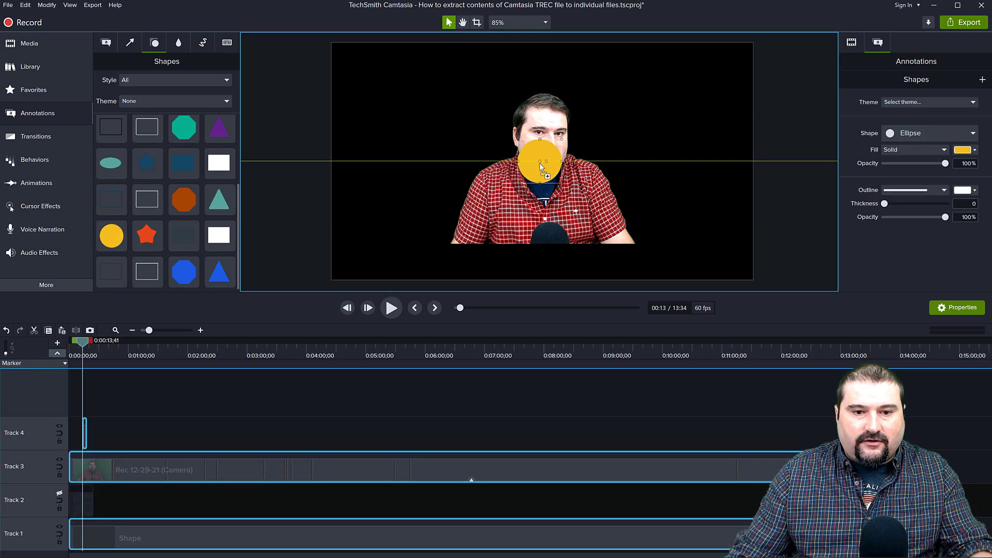
ctrl+click(565, 141)
click(564, 141)
drag(563, 139, 632, 96)
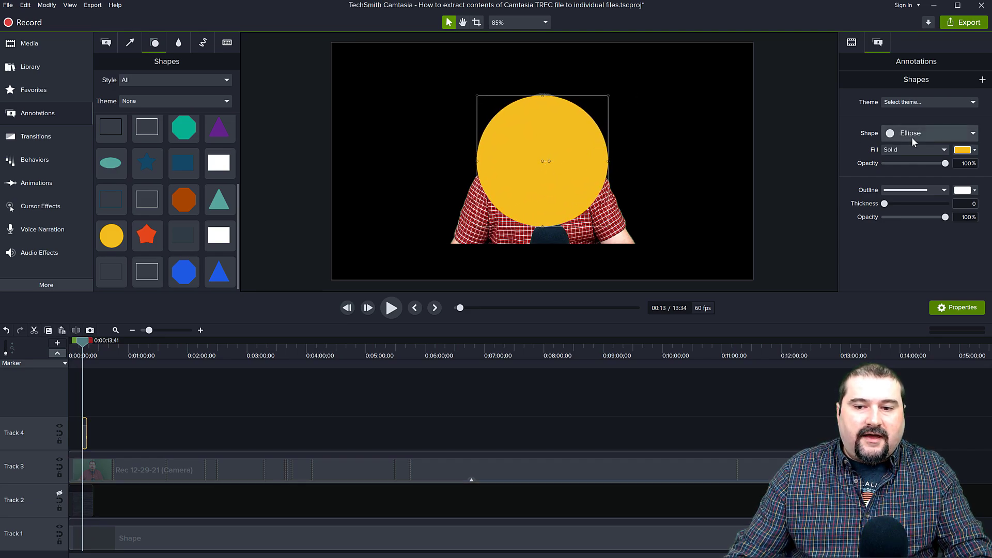
drag(946, 163, 924, 164)
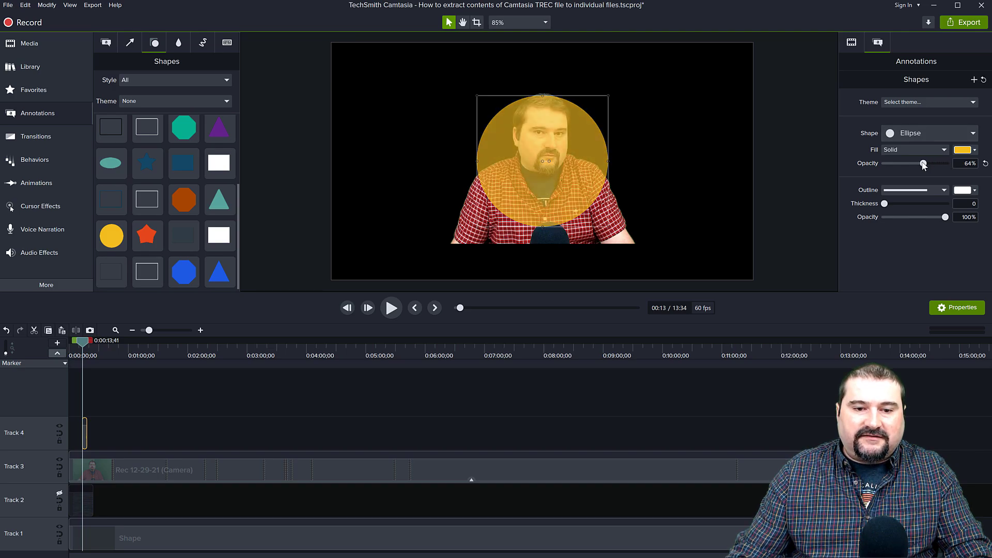
drag(594, 186, 592, 169)
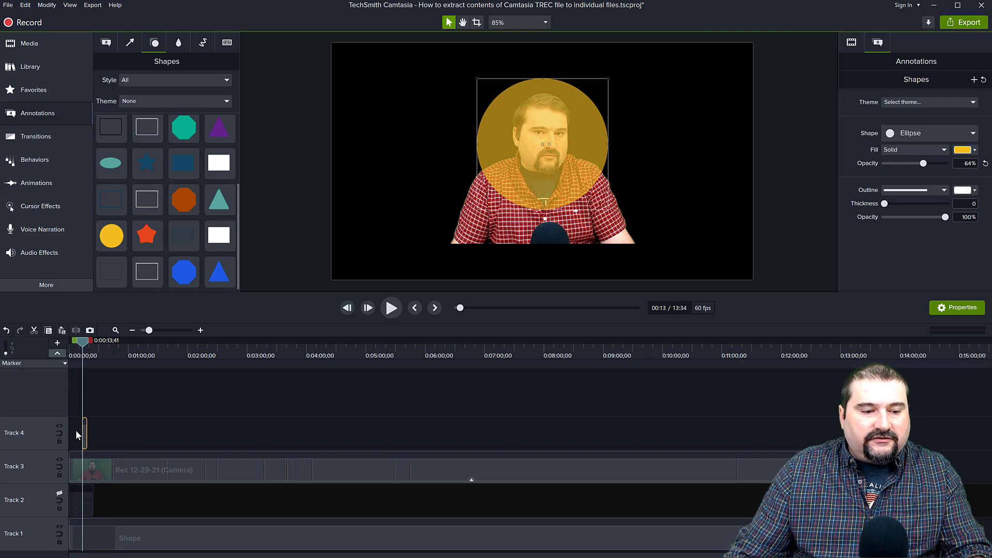
Extend the circle's Track 4 clip to the timeline start, centre it on the face, and restore full opacity
drag(83, 433, 840, 434)
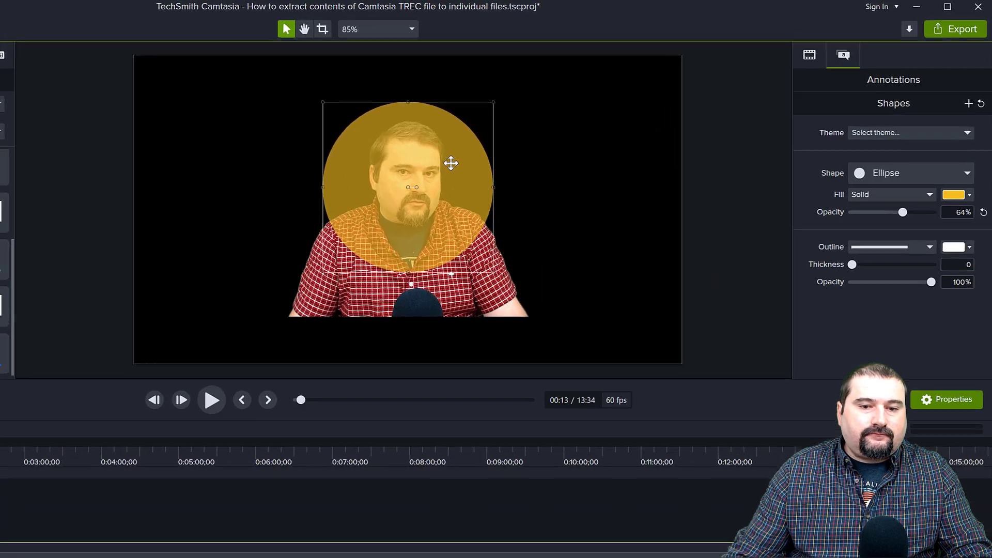
drag(575, 126, 575, 160)
drag(423, 218, 423, 218)
drag(468, 153, 455, 166)
drag(418, 226, 417, 233)
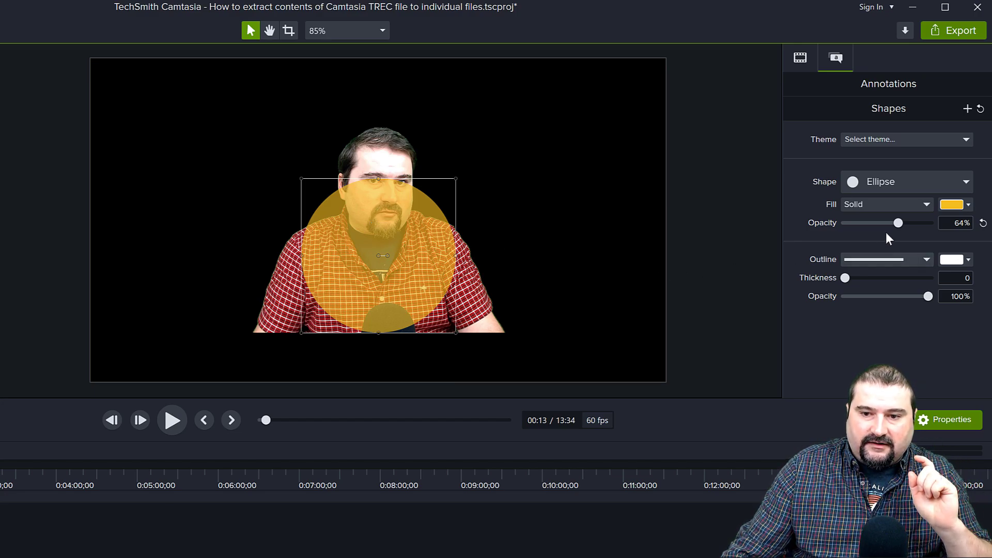
drag(898, 223, 937, 228)
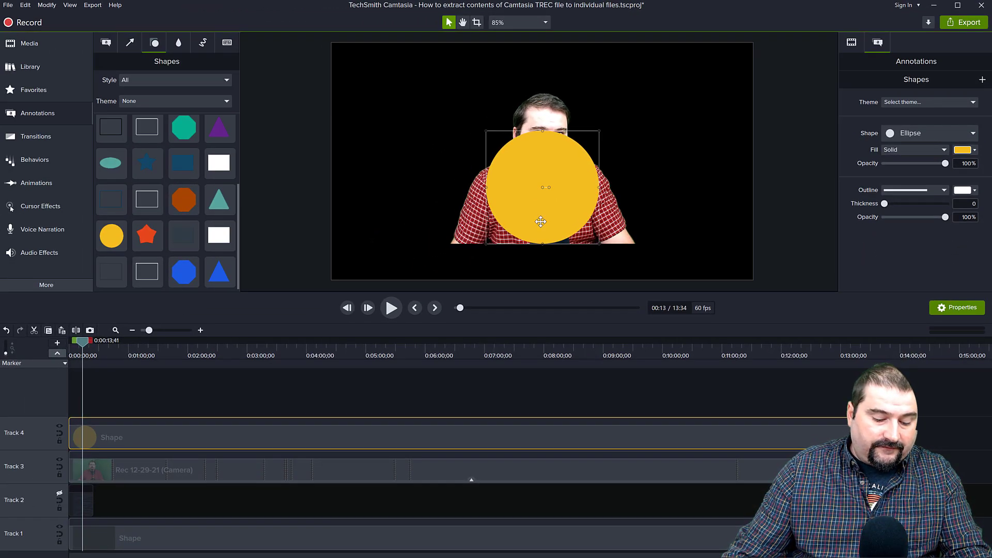
Duplicate the circle clip, move the copy's track below the webcam clip, and hide Track 5
key(ctrl+c)
key(ctrl+v)
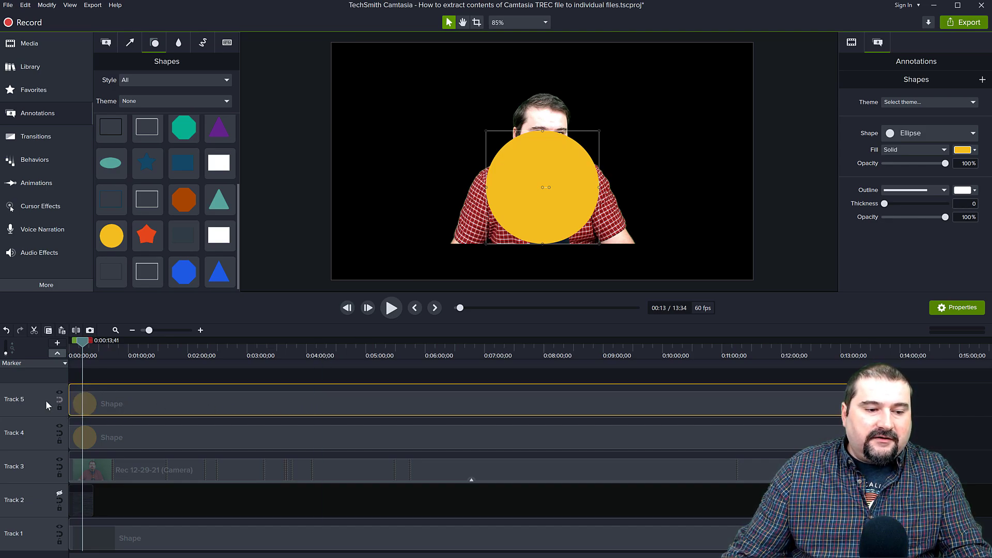
drag(41, 413, 38, 460)
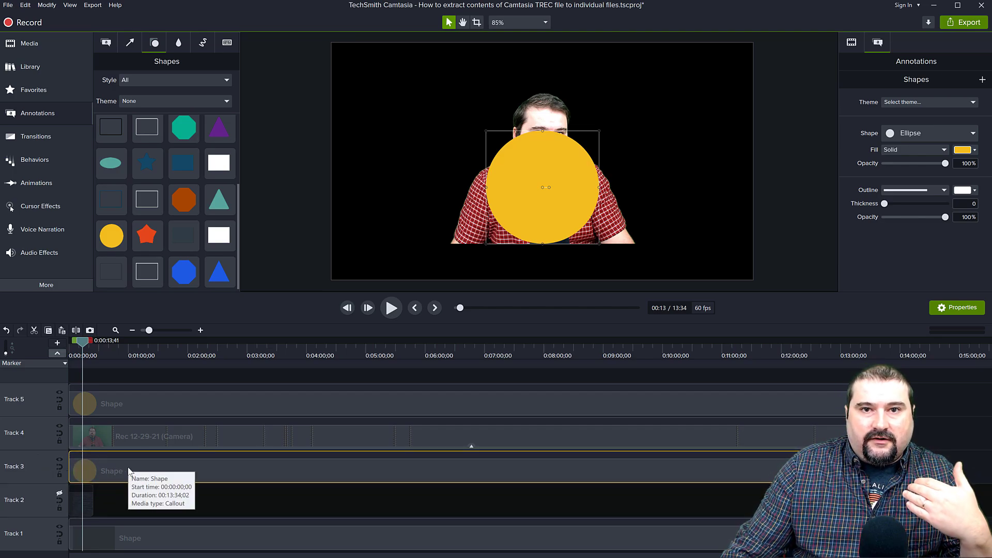
click(59, 394)
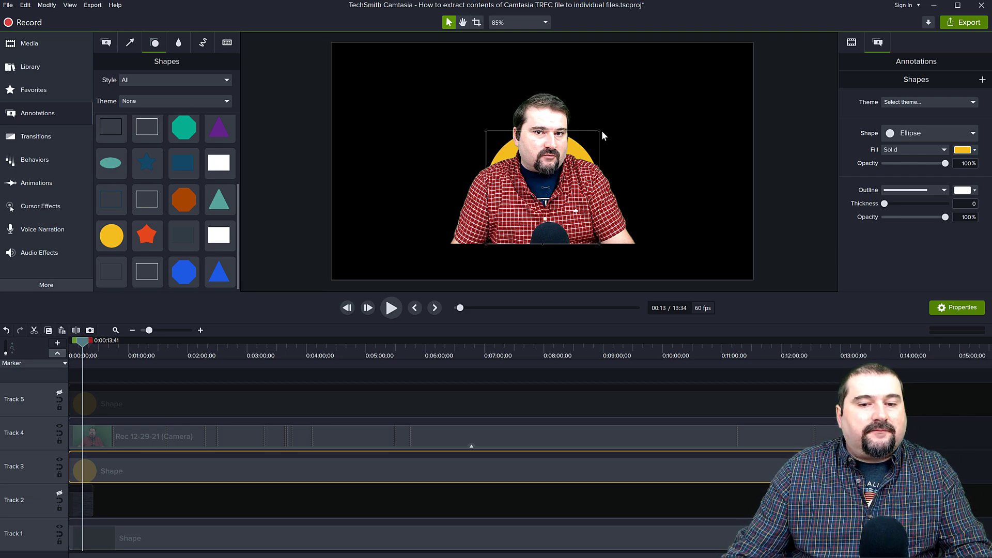
Enlarge the circle behind the presenter and scale the camera clip to 1,426.9 × 802.6
drag(600, 131, 605, 127)
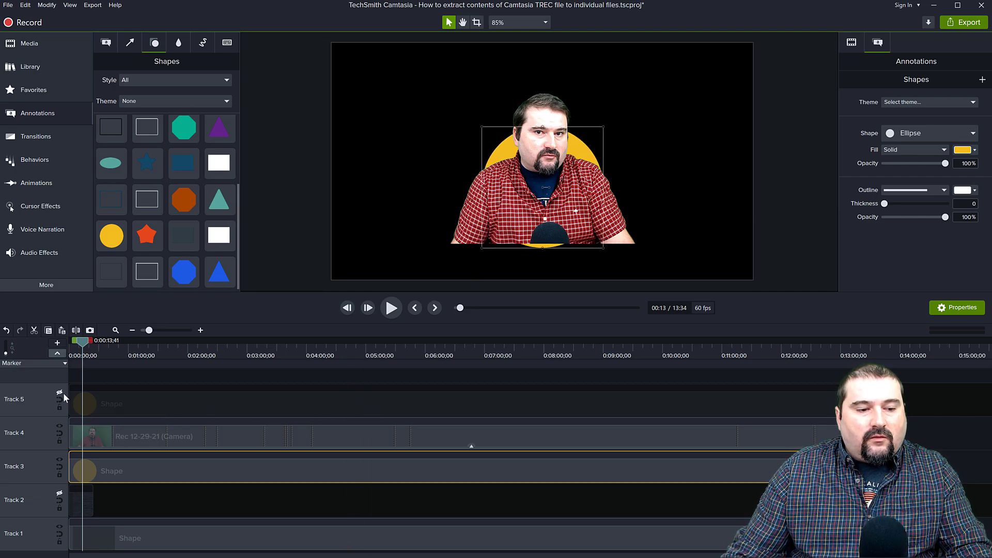
click(506, 217)
drag(689, 244, 693, 249)
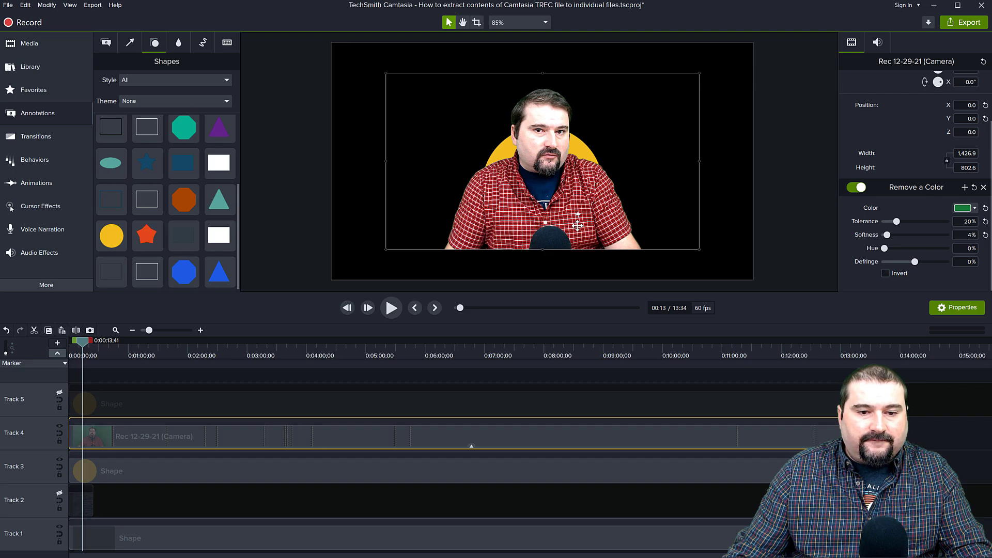
Set the circle behind the presenter to a pure white fill and unhide the yellow circle on Track 5
click(290, 471)
click(974, 150)
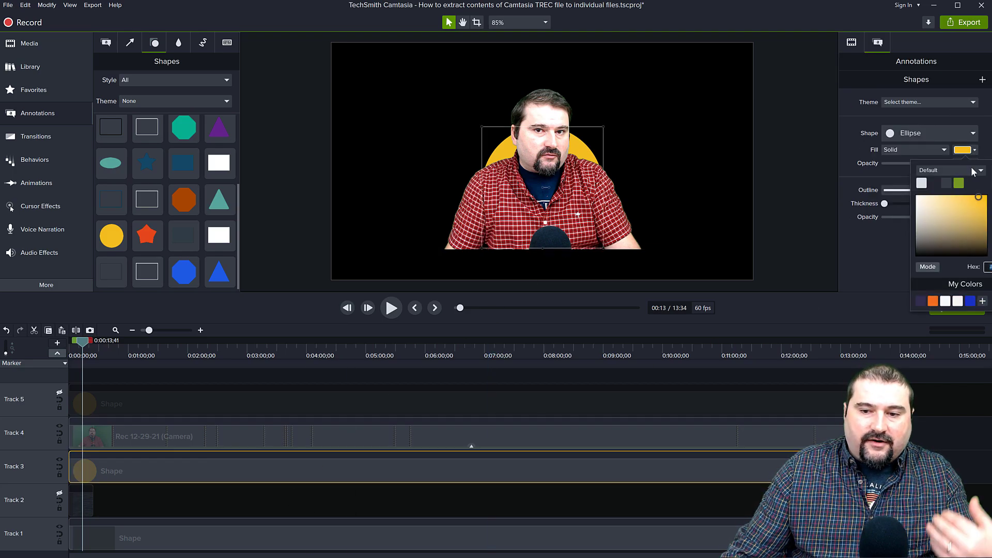
click(921, 183)
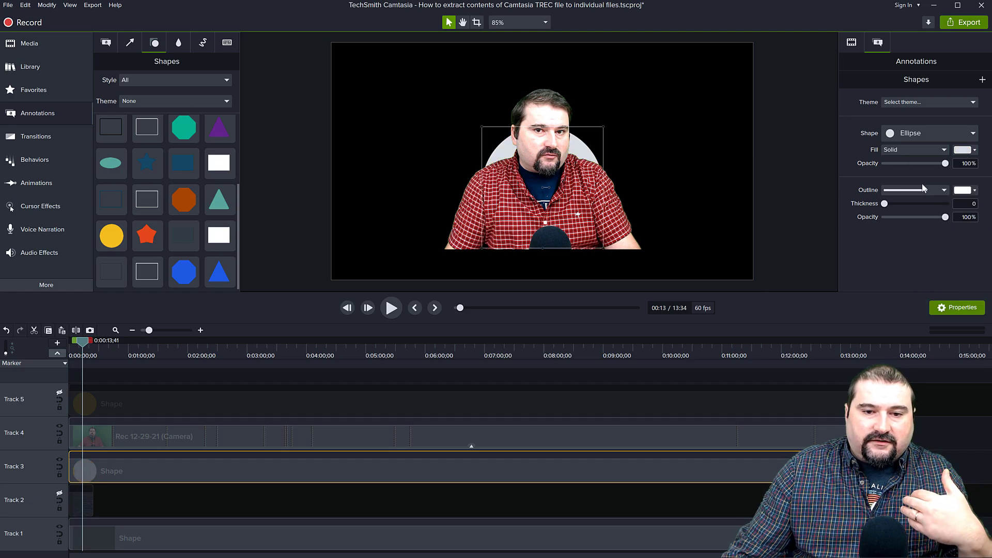
click(974, 150)
drag(943, 197, 905, 192)
click(798, 134)
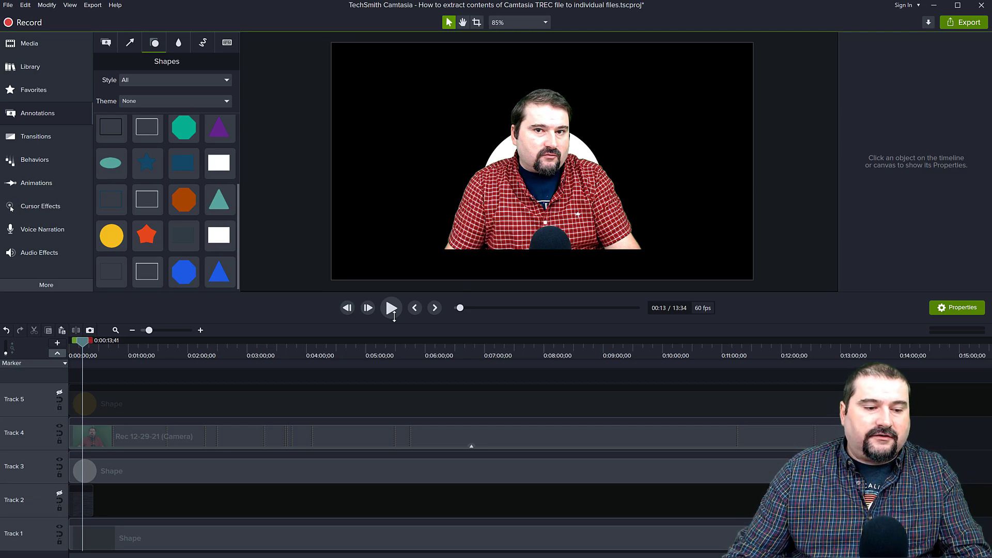
click(59, 393)
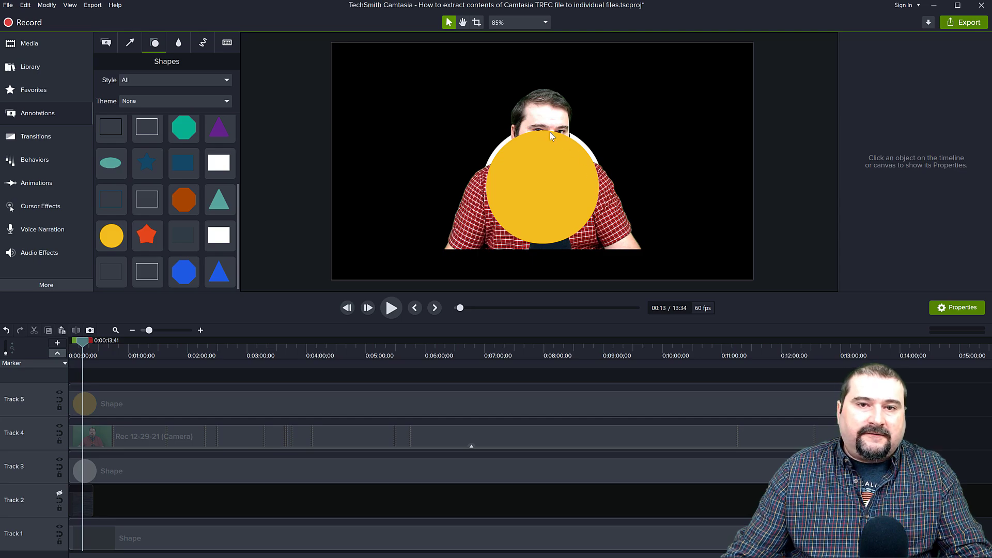
Paste a copy of the yellow circle onto a new track at the timeline start and shrink it
click(557, 158)
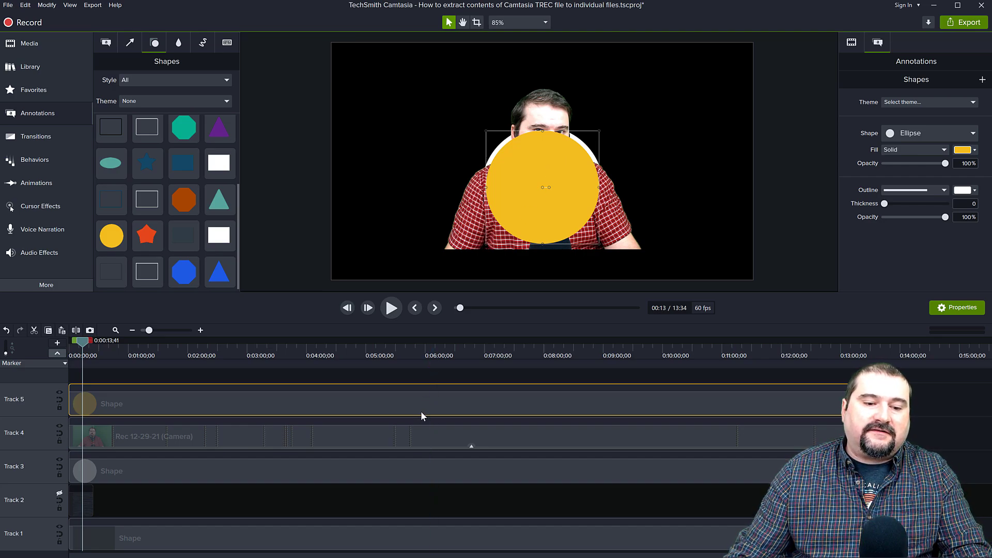
mouse_move(424, 435)
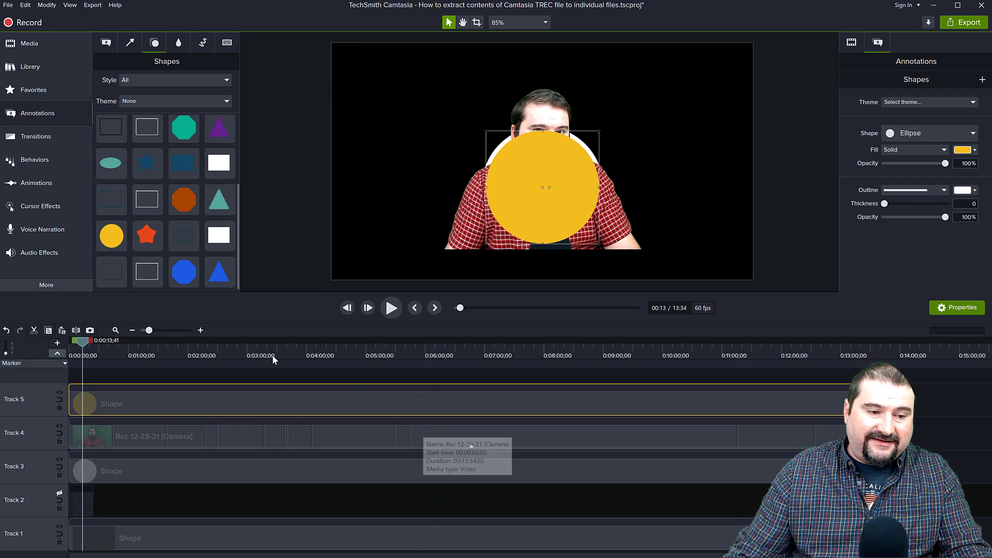
drag(84, 341, 55, 345)
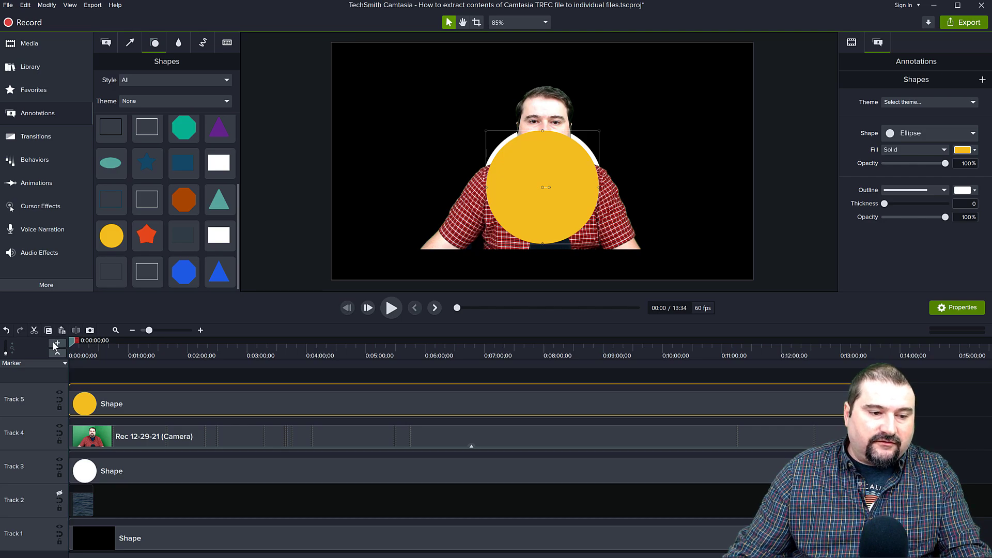
key(ctrl+v)
mouse_move(215, 394)
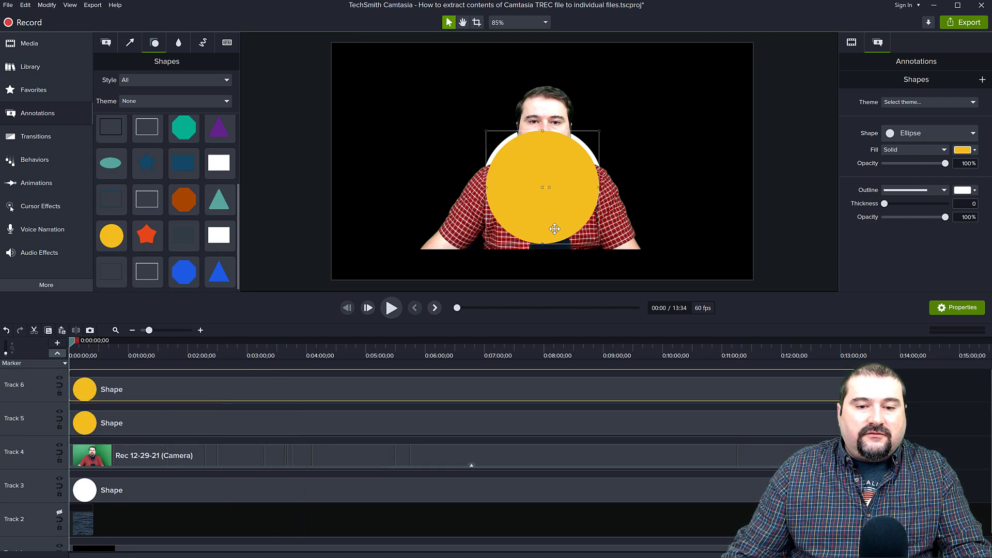
drag(599, 244, 584, 228)
Fill the copy green and place it slightly enlarged above the yellow circle over the head
click(964, 150)
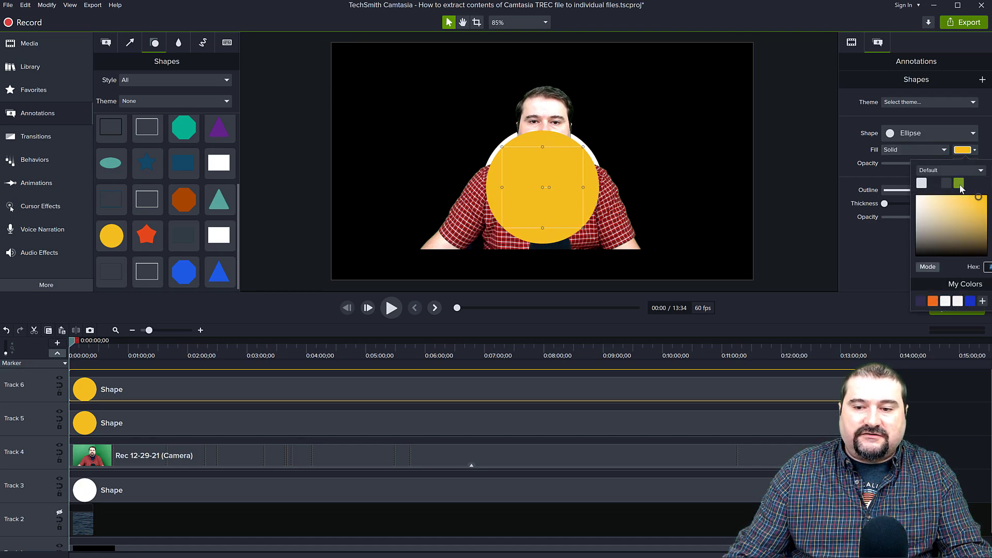
click(959, 186)
drag(544, 206, 545, 144)
drag(584, 169, 553, 158)
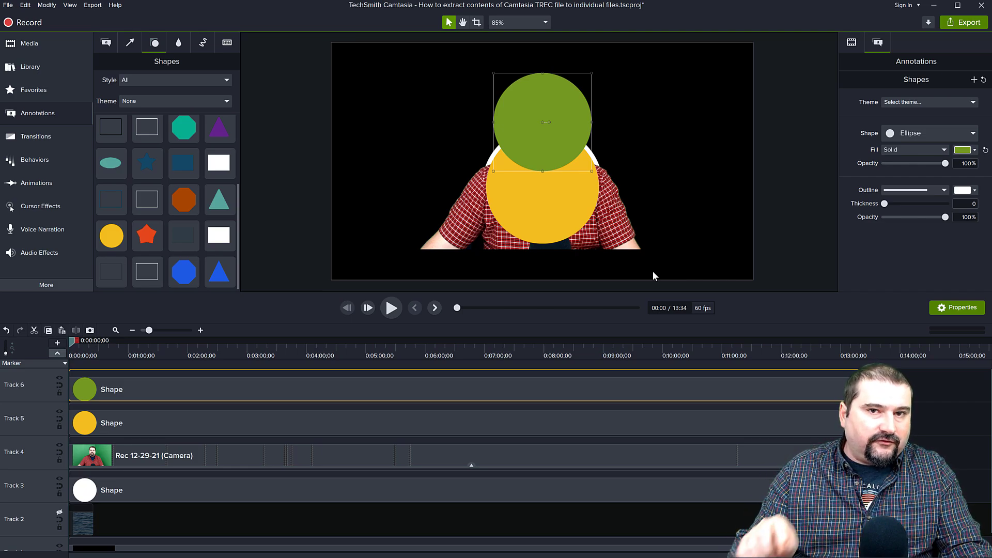
click(922, 380)
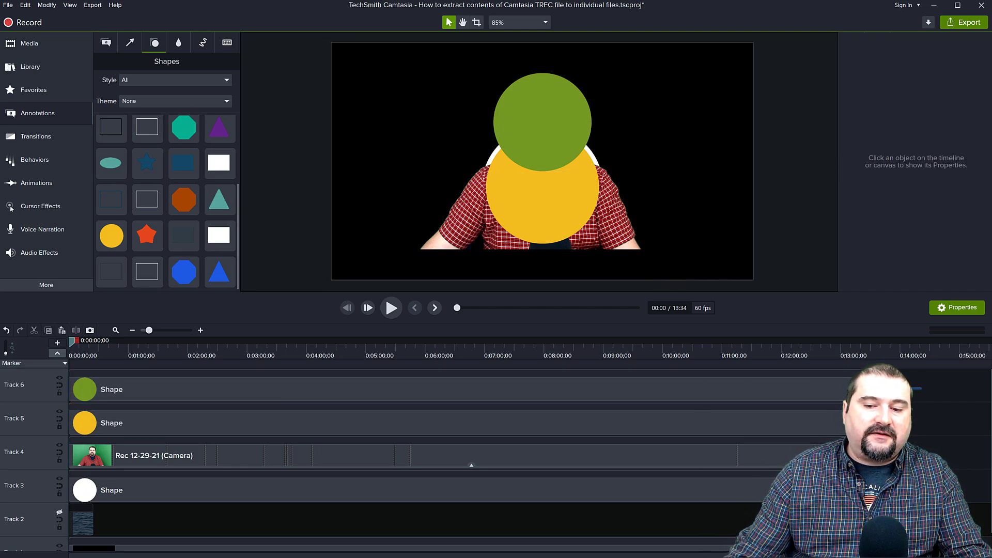
Combine the green and yellow circles into Group 4 on Track 5 and open Visual Effects
drag(465, 60, 656, 272)
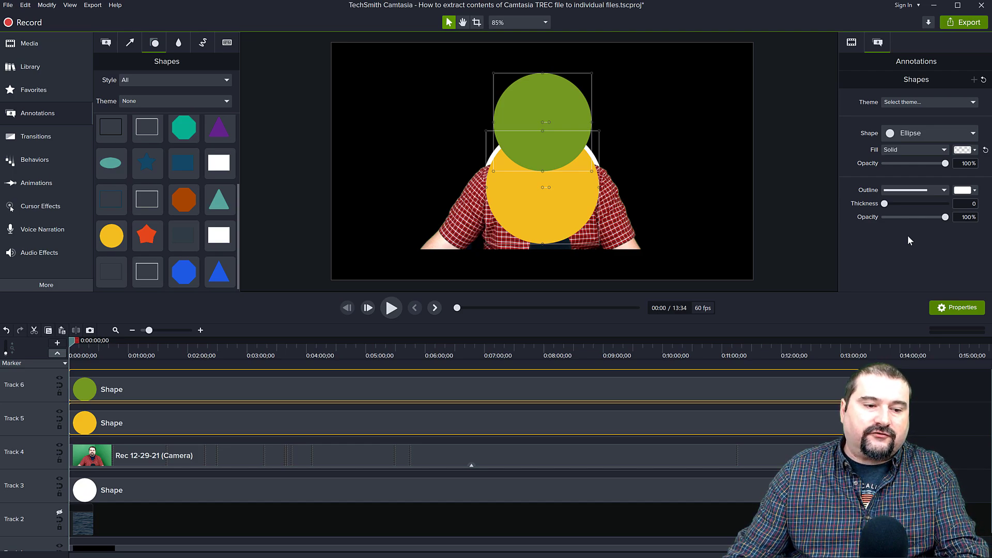
key(ctrl+g)
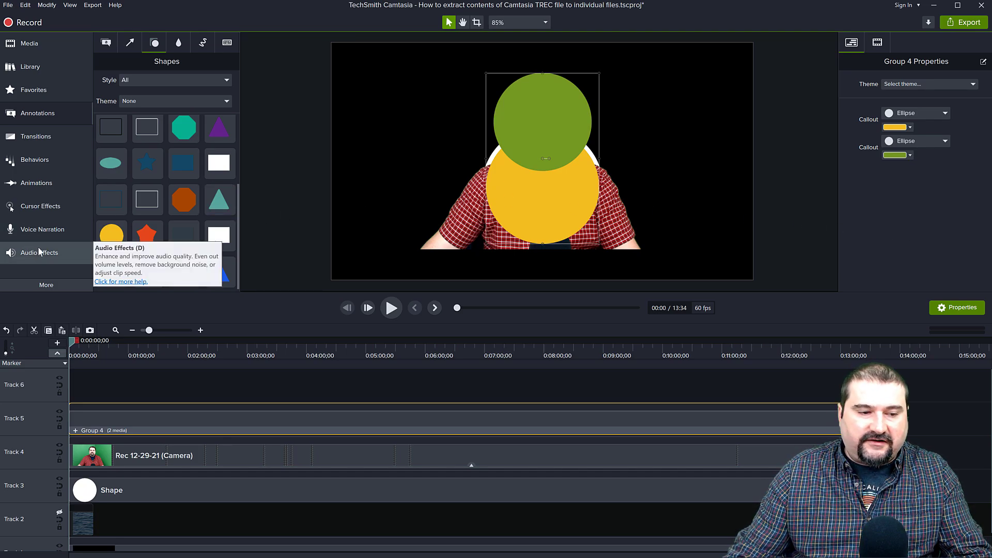
click(45, 287)
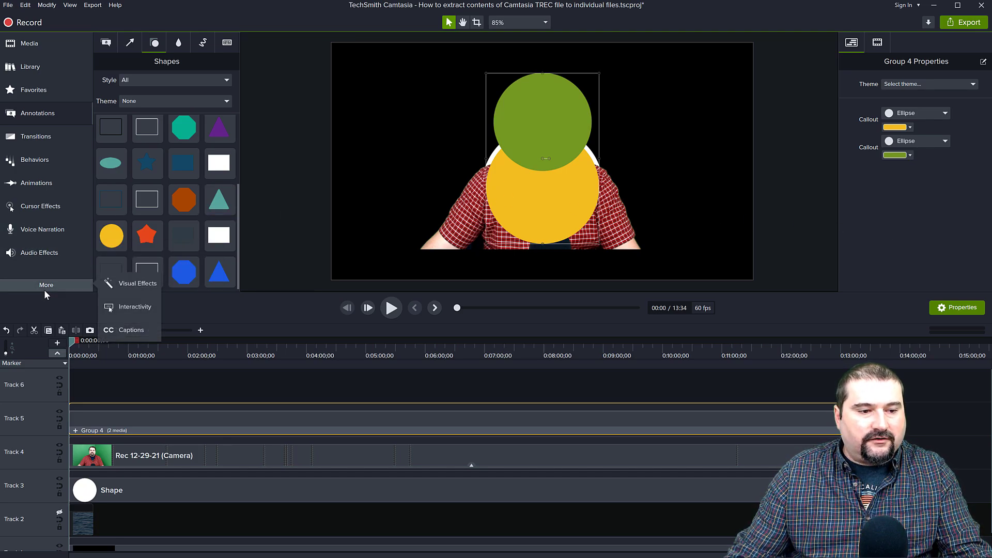
click(126, 283)
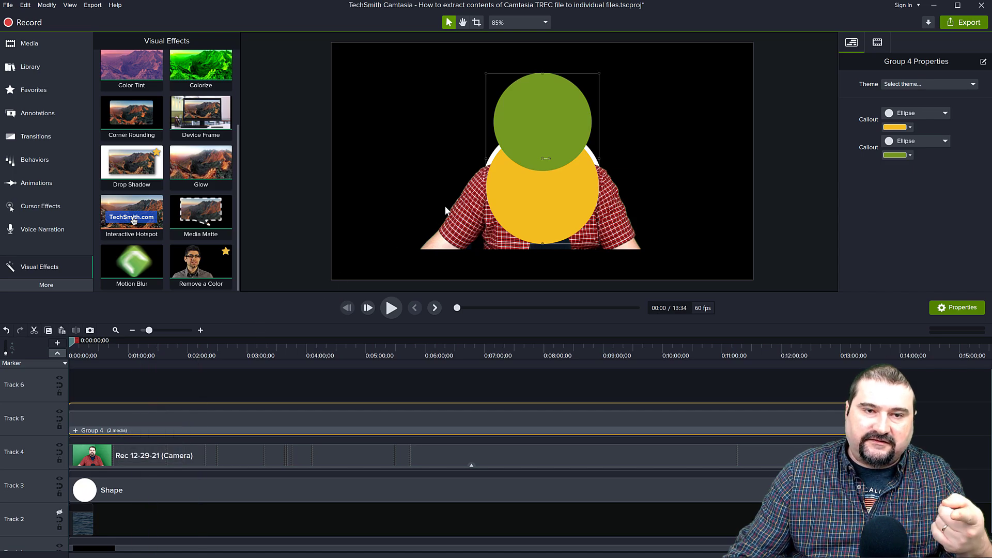
Apply Media Matte to Group 4 to crop the webcam into a circle, then give the camera clip a Drop Shadow
drag(201, 211, 181, 421)
click(284, 219)
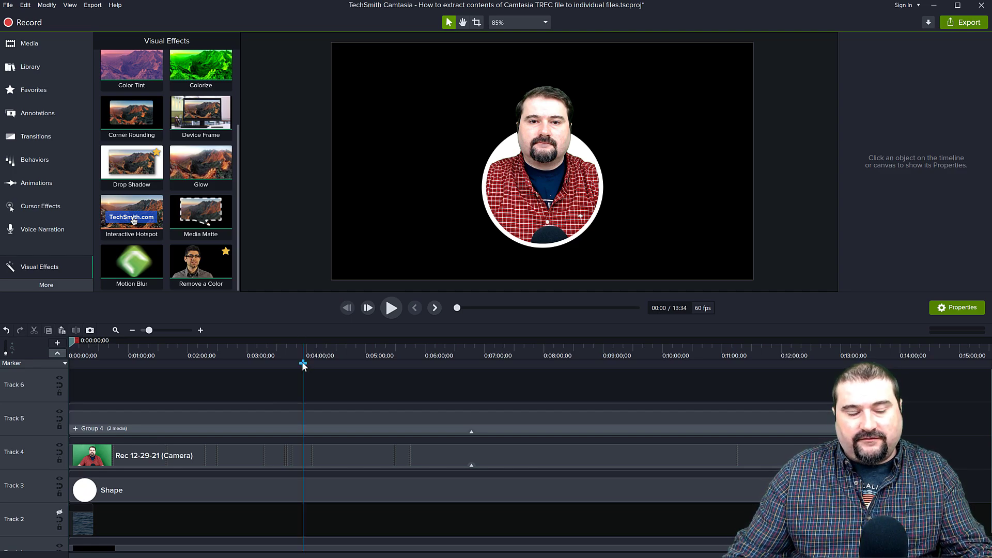
click(194, 458)
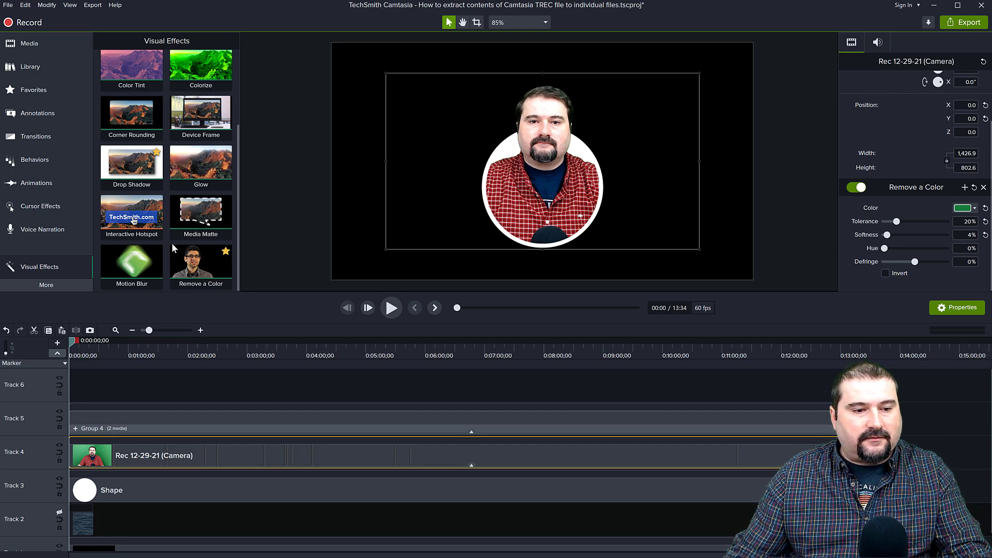
drag(132, 164, 151, 457)
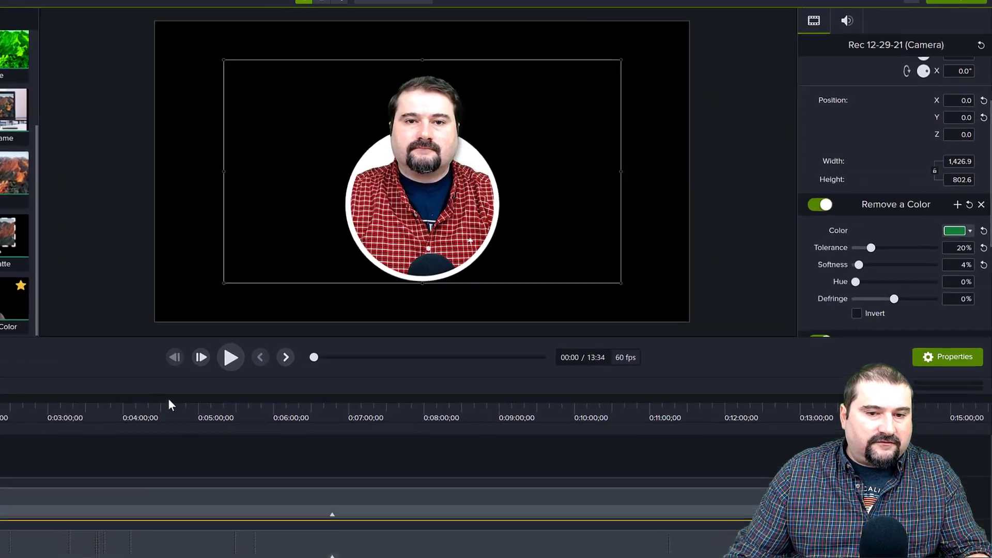
scroll(319, 265, down, 1)
scroll(394, 160, up, 5)
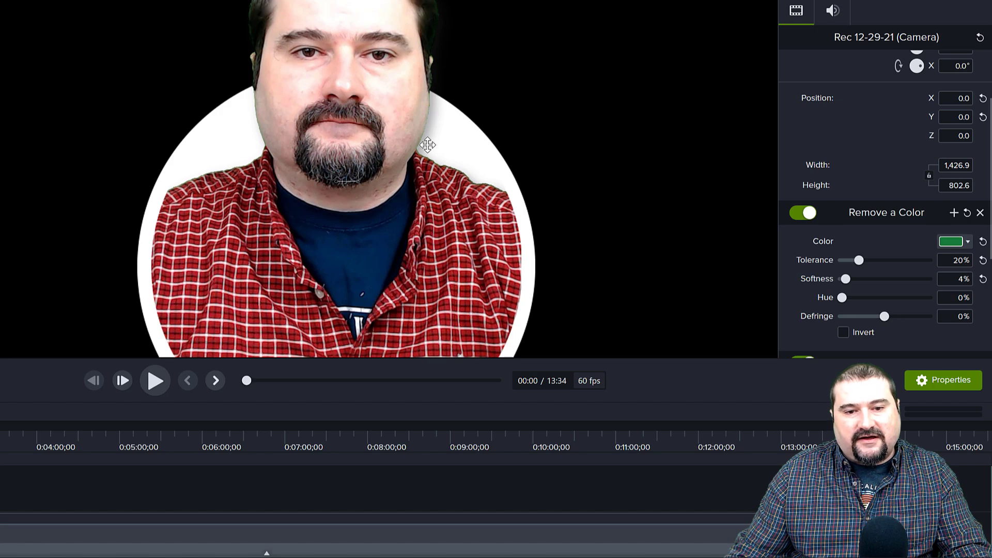
Point the camera clip's shadow straight down at 270° with offset 51, blur 25 and 60% opacity
scroll(893, 269, down, 4)
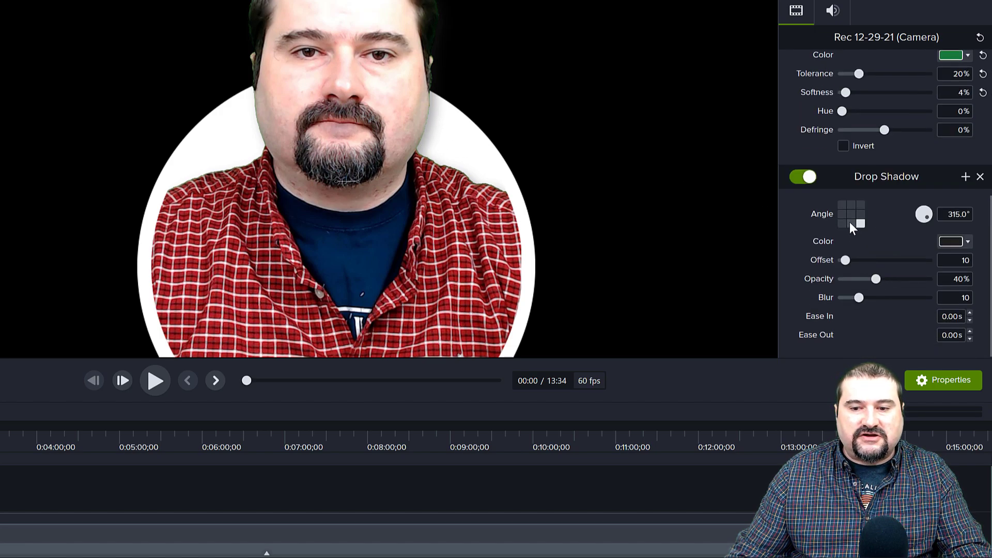
click(851, 223)
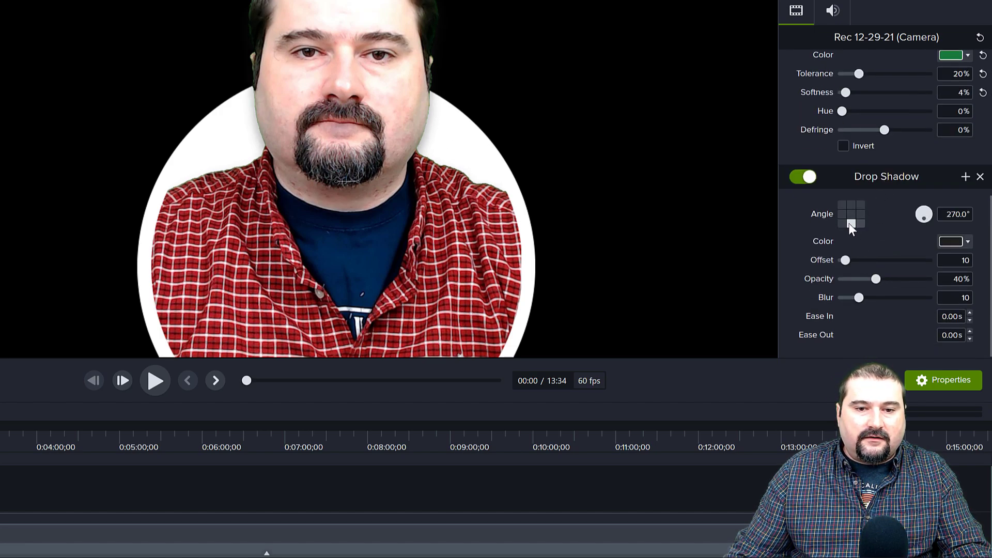
drag(845, 260, 860, 260)
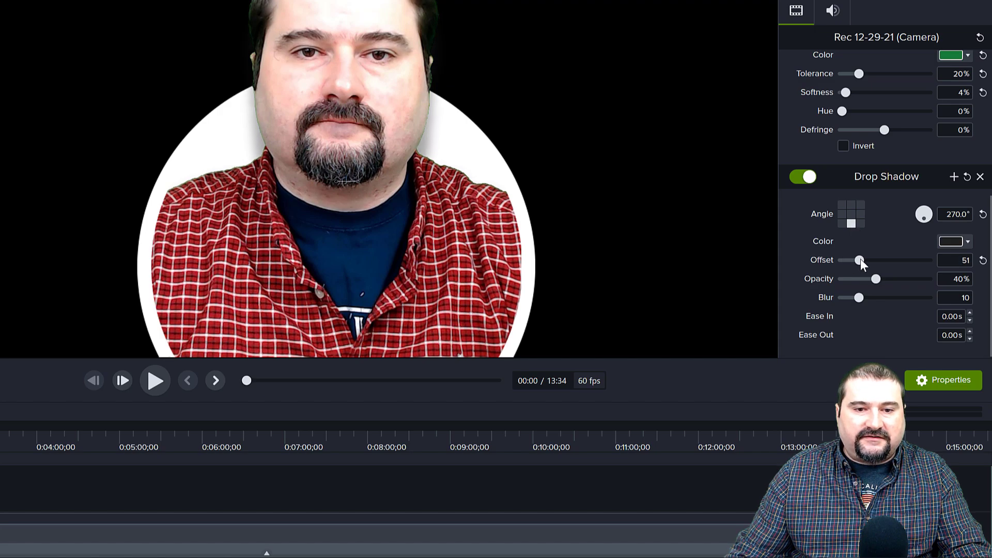
drag(855, 299, 893, 279)
scroll(593, 206, down, 5)
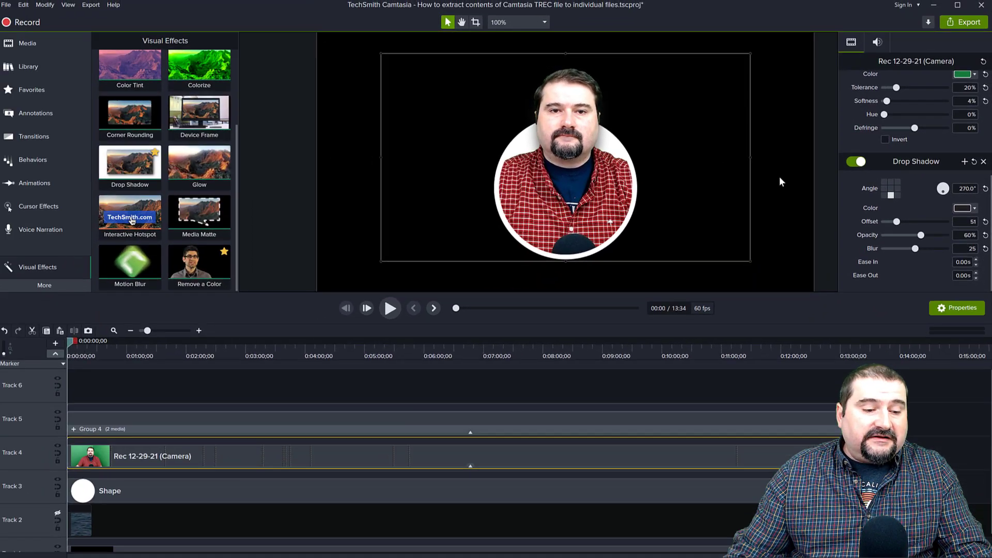
Inspect the Track 3 ring's fill colour, keep it white, and play back the composition
click(372, 499)
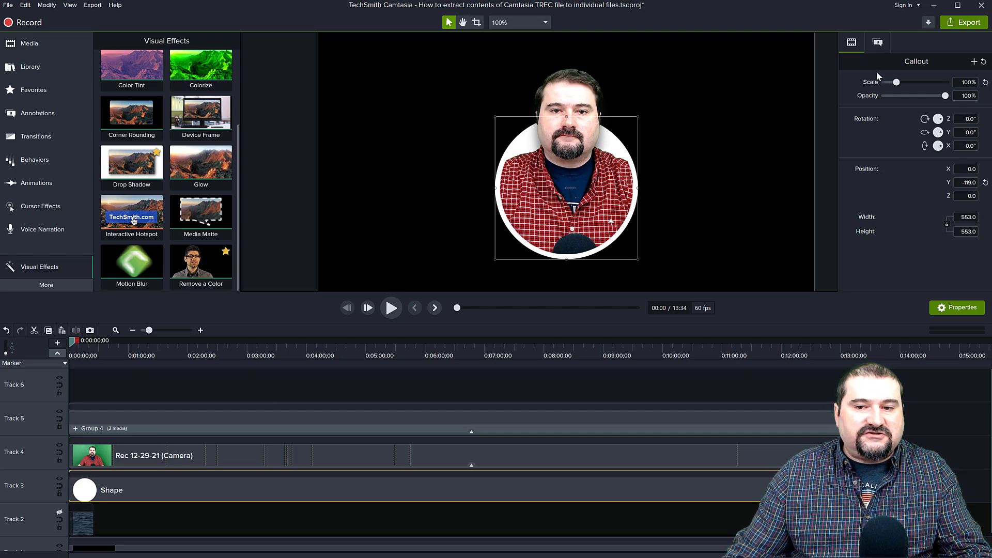
click(881, 48)
click(964, 150)
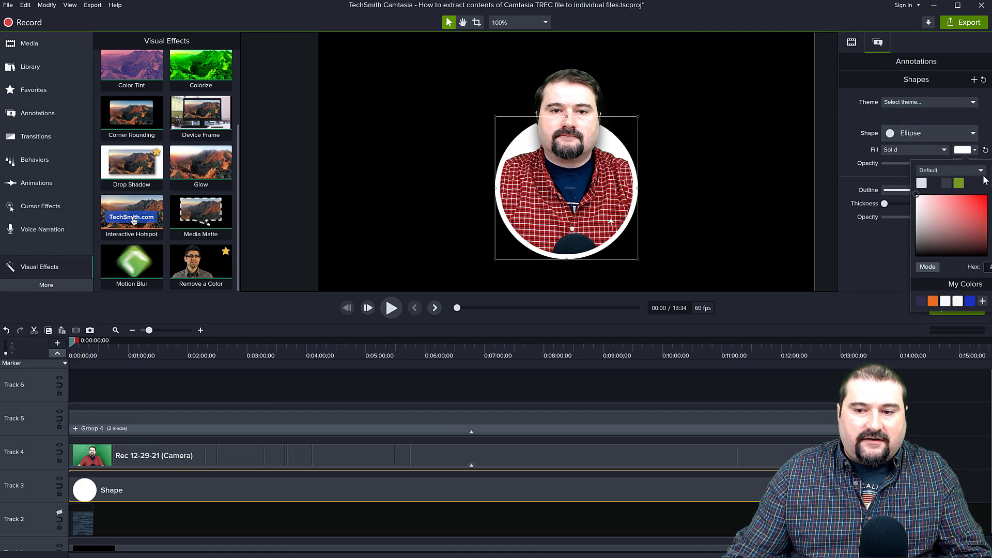
click(962, 189)
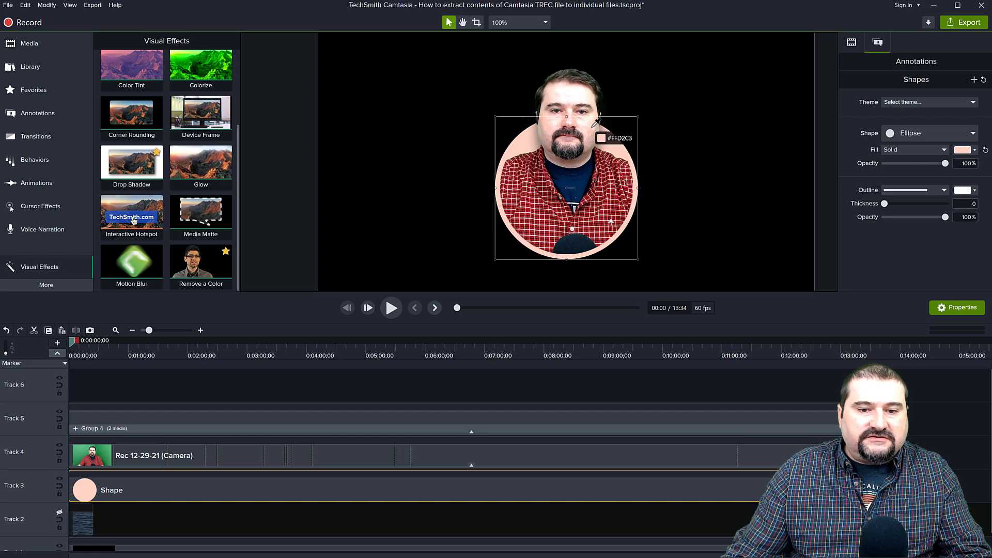
click(821, 210)
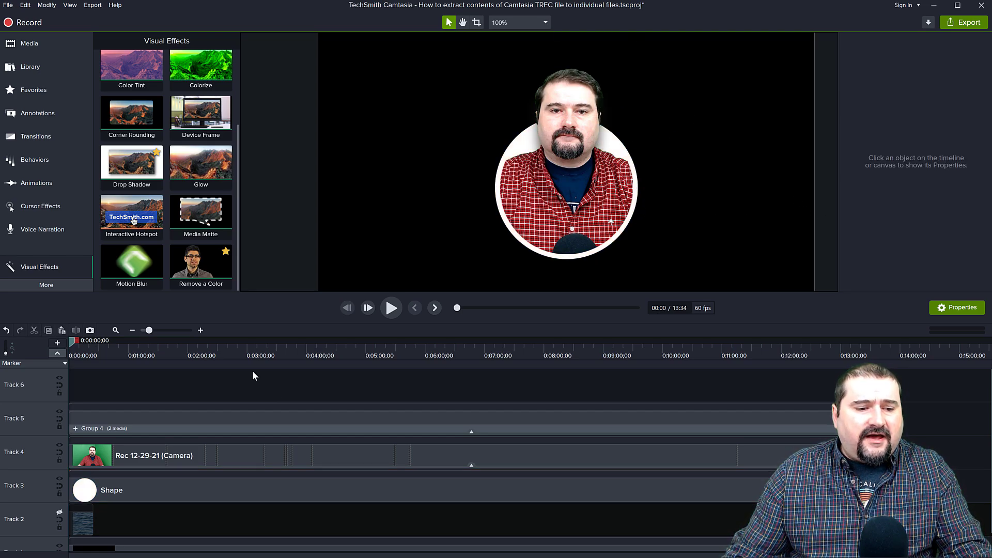
click(392, 308)
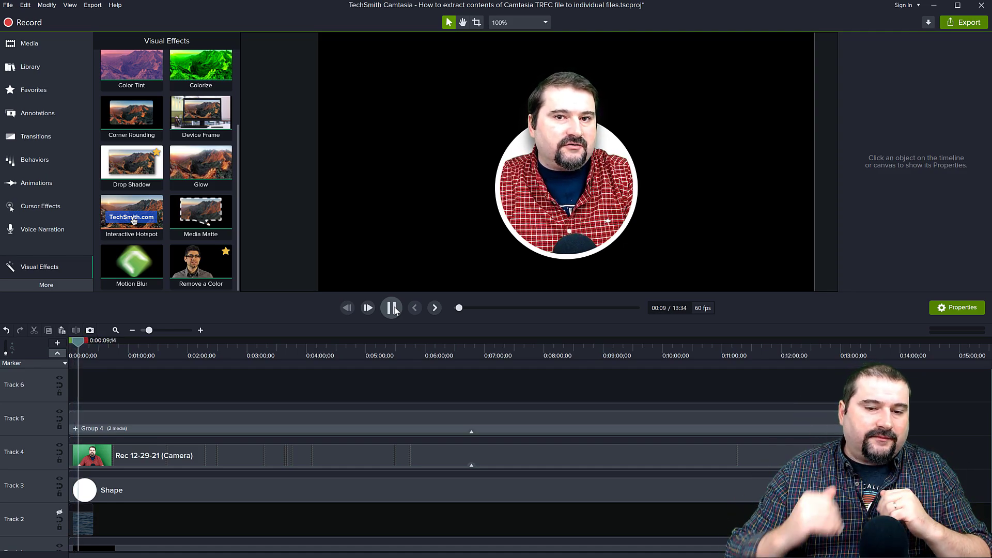
Stop playback, unhide Track 2's ocean-wave video, and select the group, camera and shape clips
key(space)
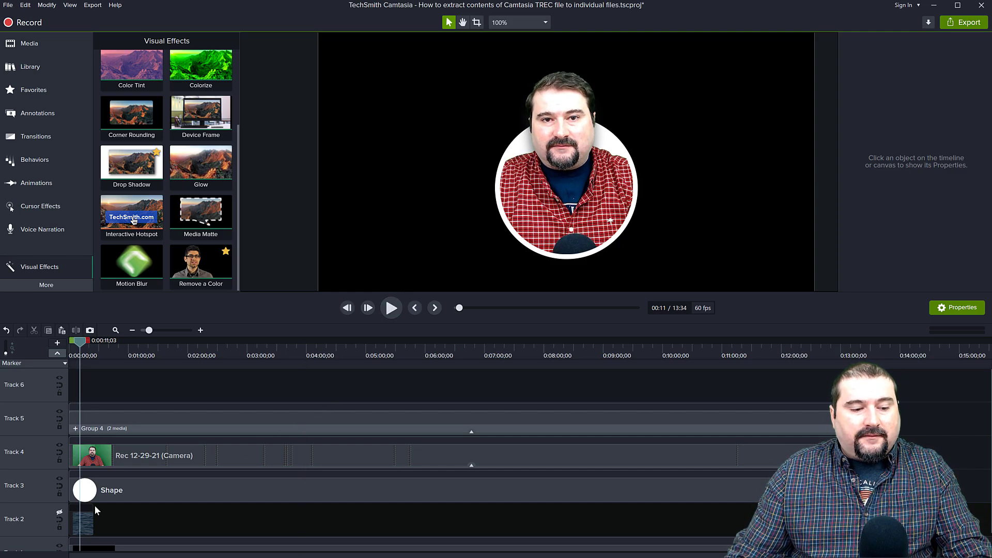
click(59, 513)
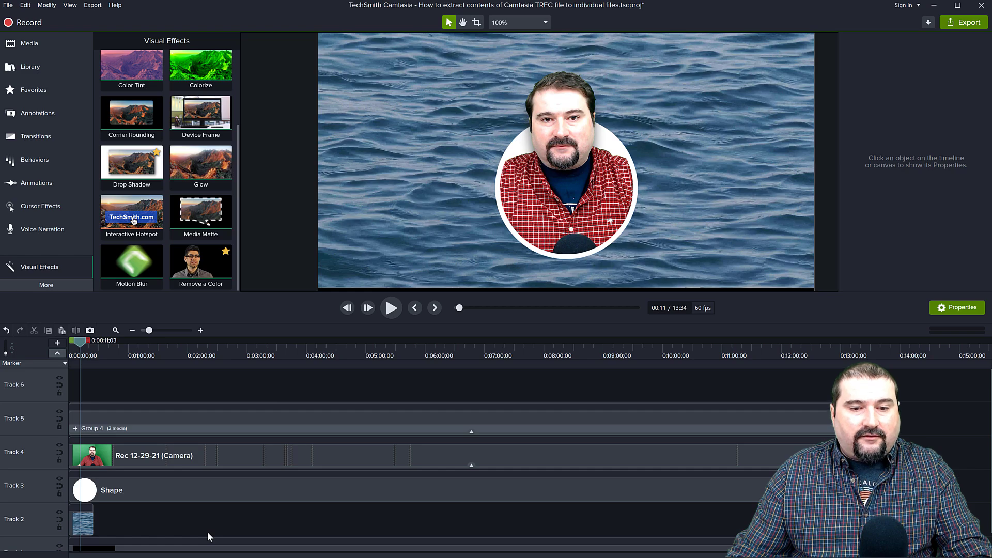
scroll(568, 199, down, 1)
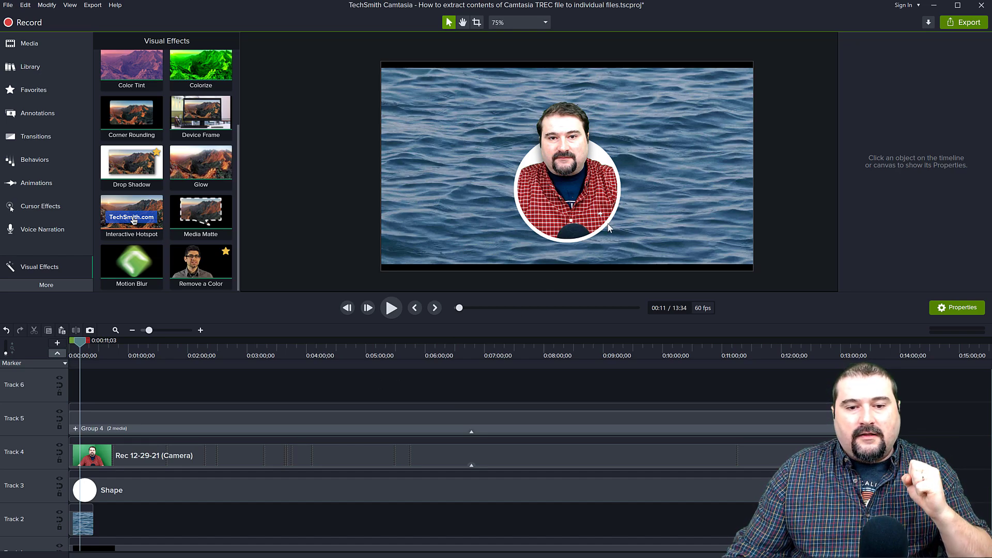
drag(287, 389, 217, 497)
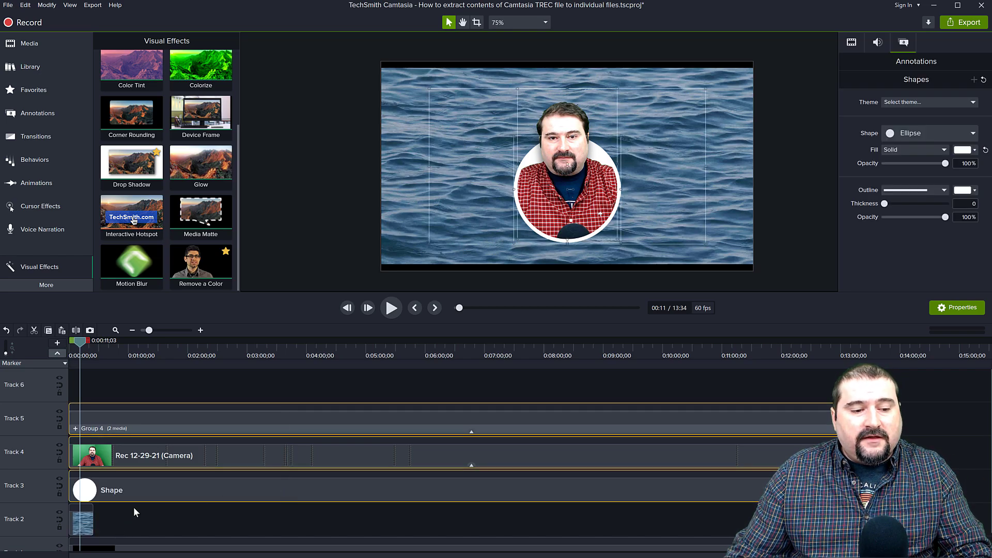
Group Group 4, the Rec 12-29-21 camera clip and the Track 3 Shape into Group 5
click(171, 415)
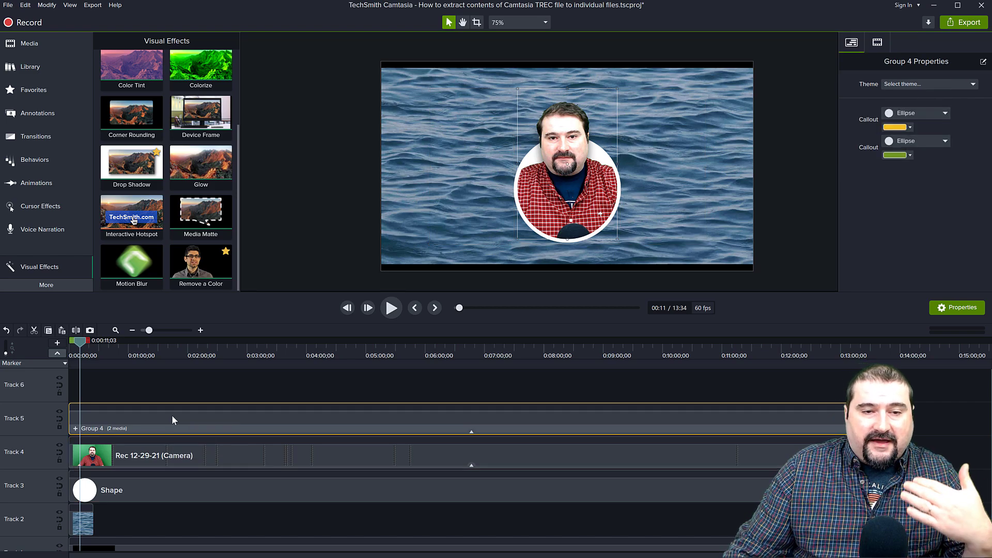
click(172, 452)
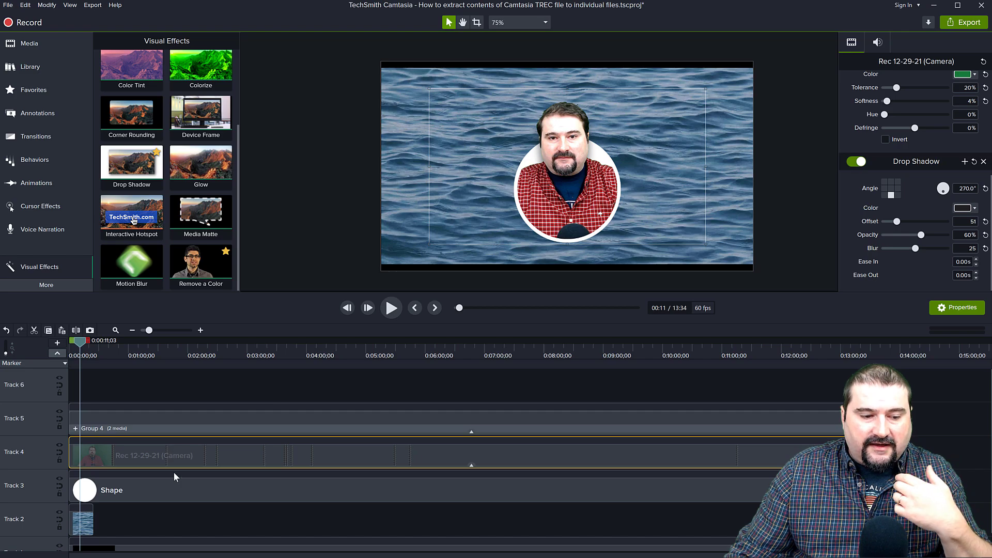
click(174, 494)
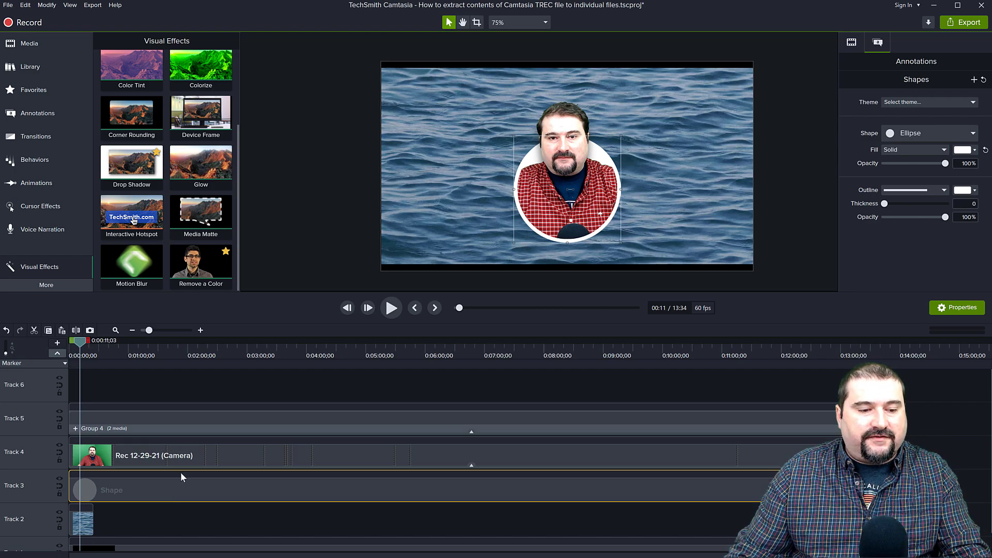
drag(204, 386, 308, 501)
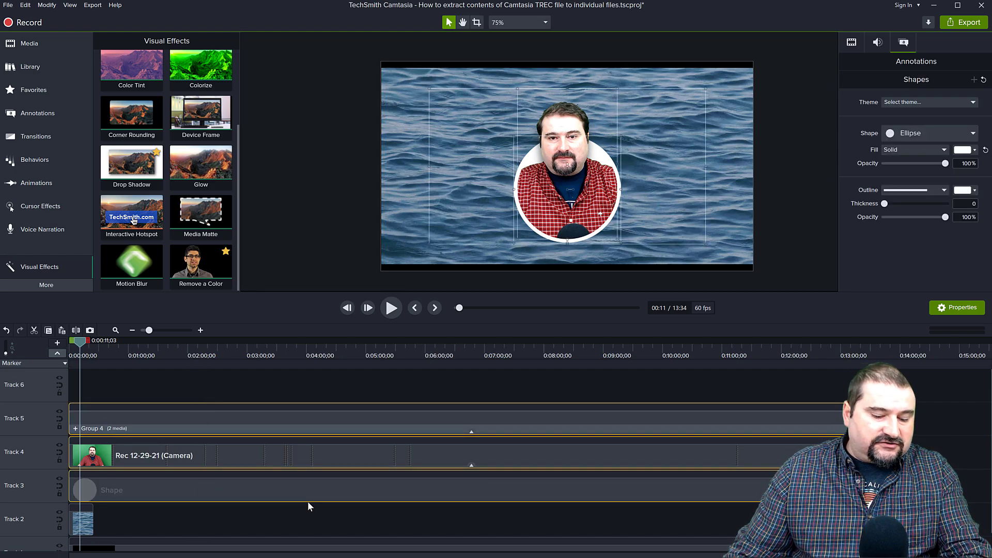
key(ctrl+g)
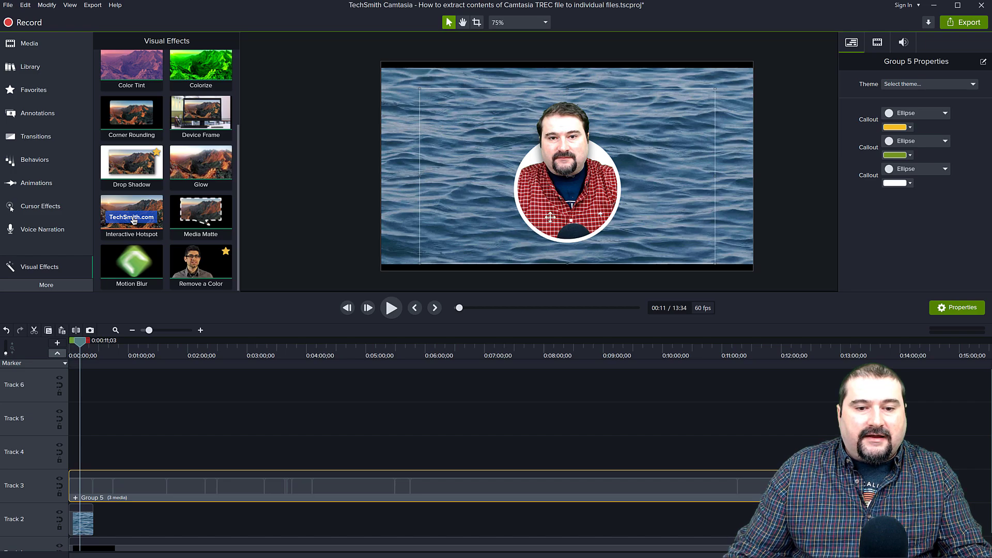
Scale Group 5 down and move it into the ocean video's bottom-right corner
drag(558, 209, 668, 212)
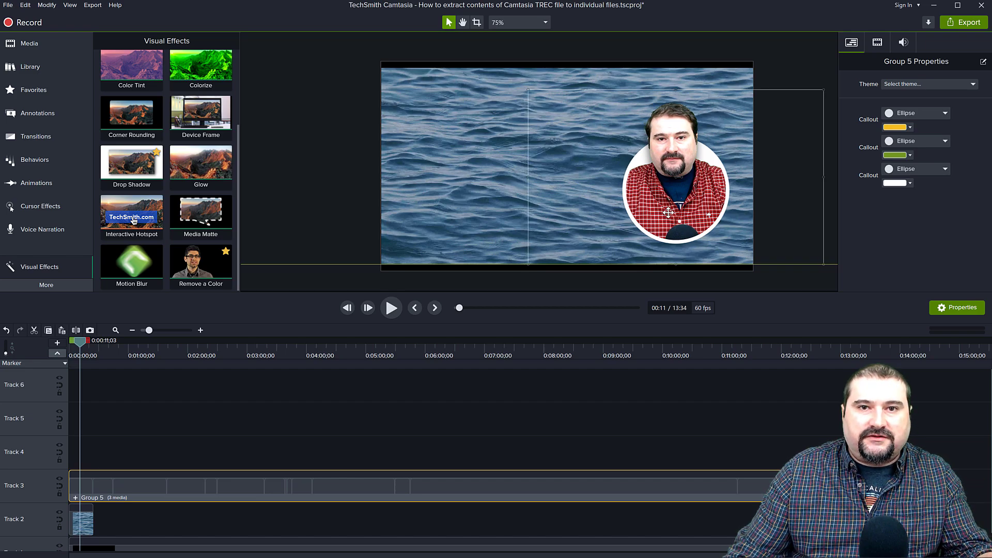
drag(530, 90, 610, 163)
drag(713, 219, 695, 228)
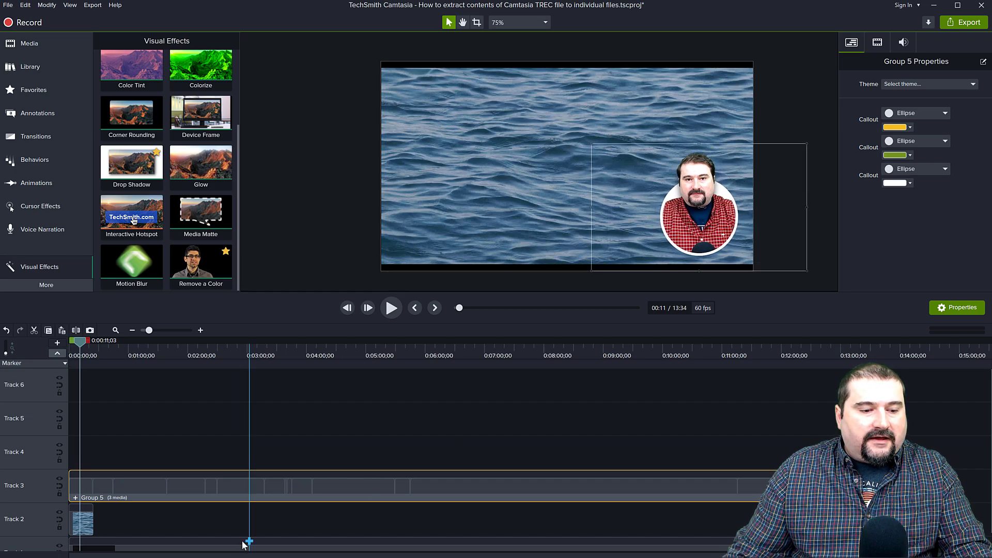
Preview the composition from near the start to check the circle's placement
scroll(140, 462, up, 2)
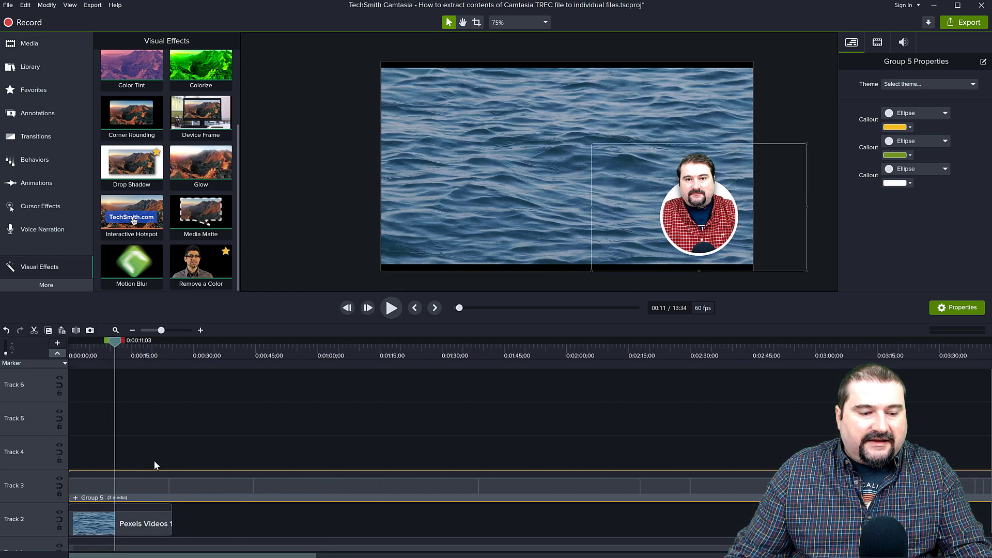
click(94, 341)
key(space)
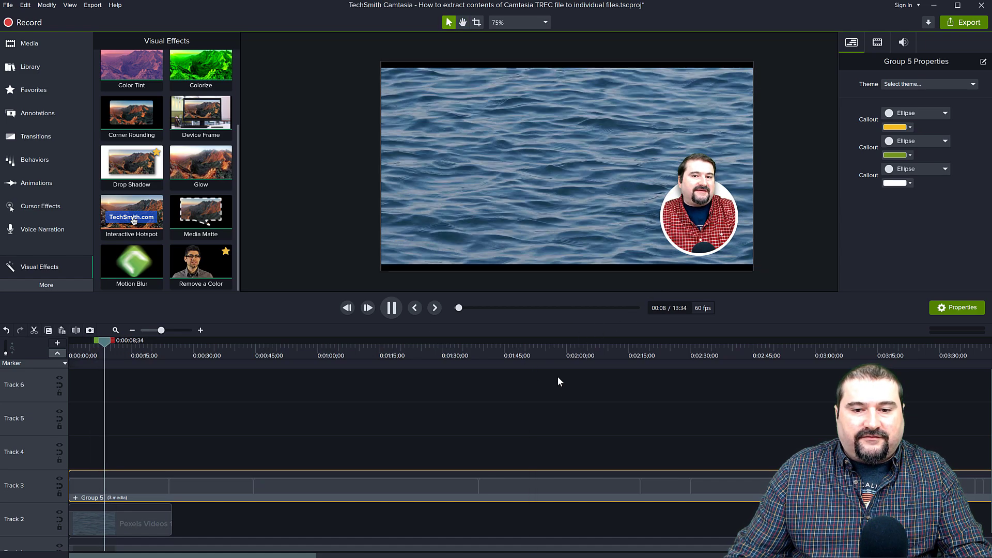
key(space)
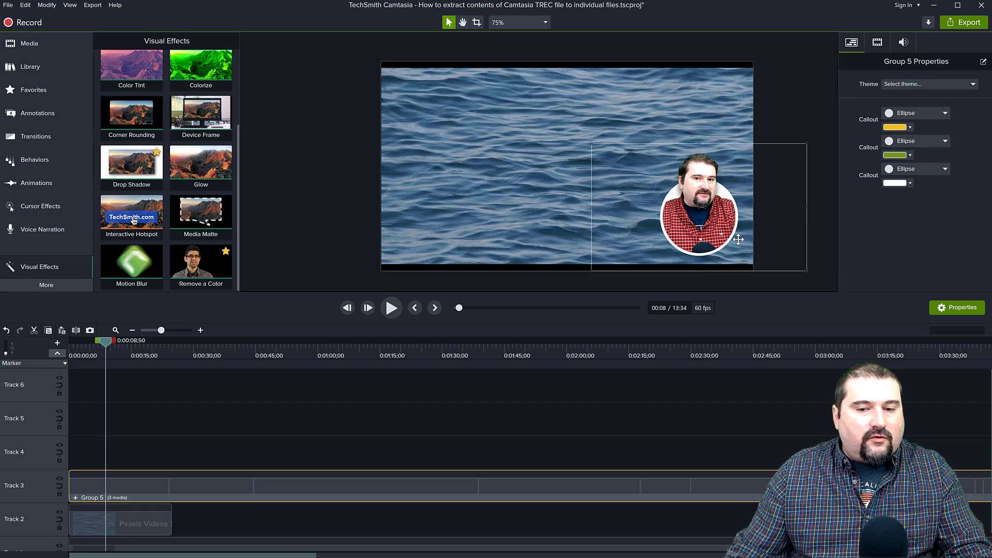
scroll(738, 245, up, 3)
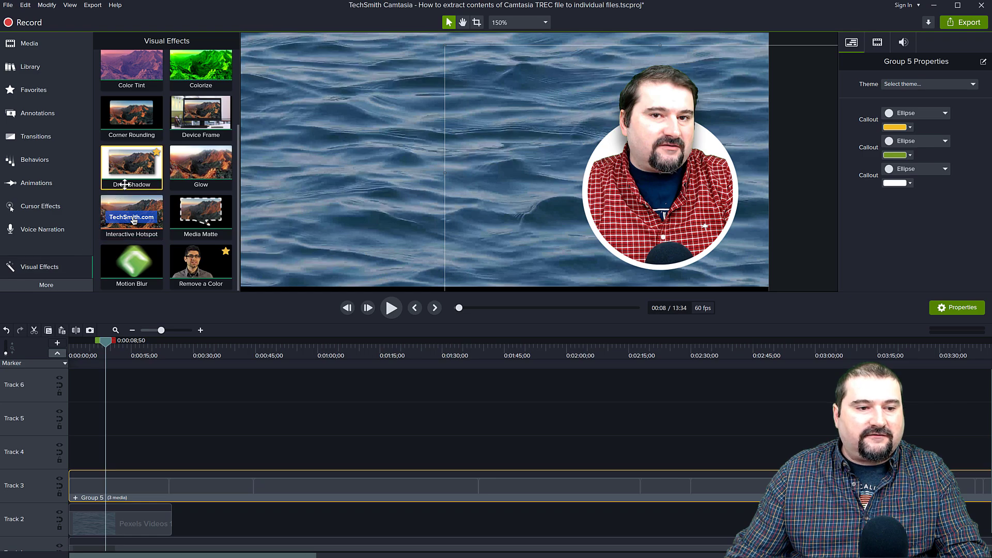
Add a Drop Shadow to Group 5 with angle 270°, offset 21, opacity 100% and blur 17
drag(131, 173, 159, 488)
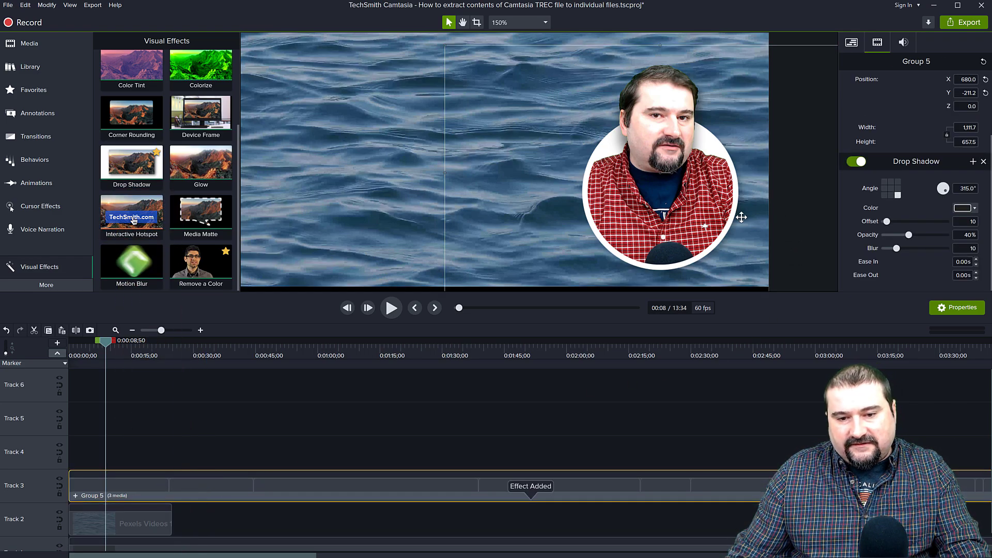
drag(898, 252, 950, 237)
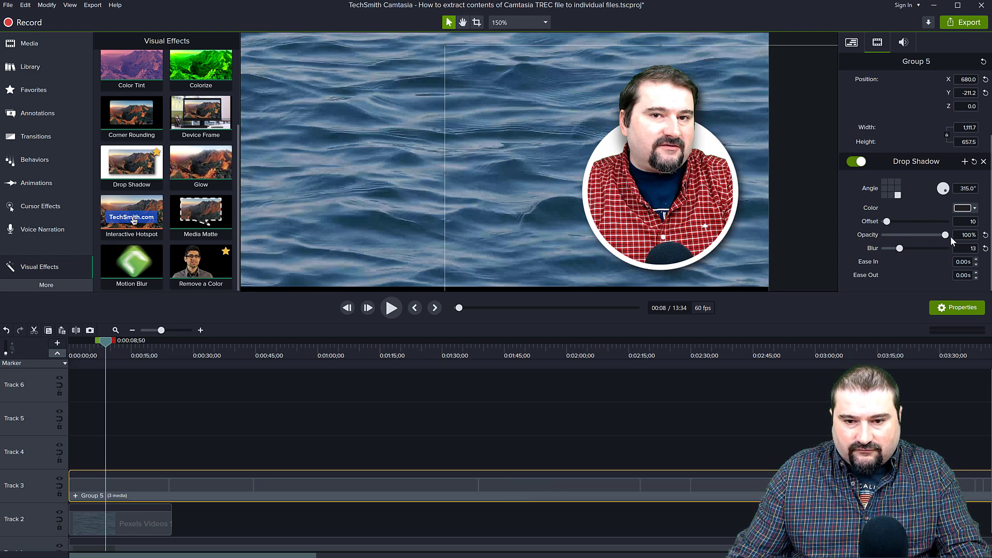
drag(889, 223, 903, 251)
click(891, 195)
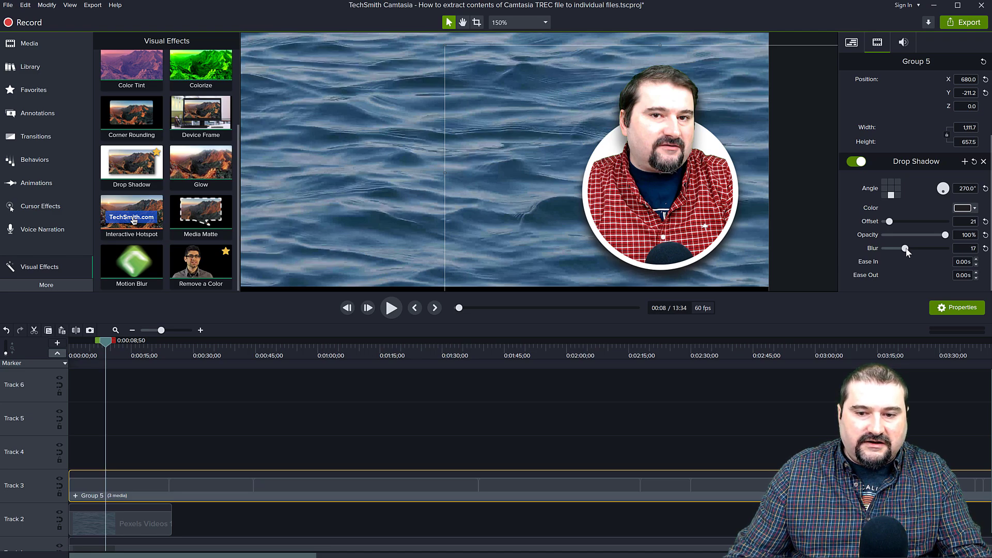
scroll(818, 235, down, 3)
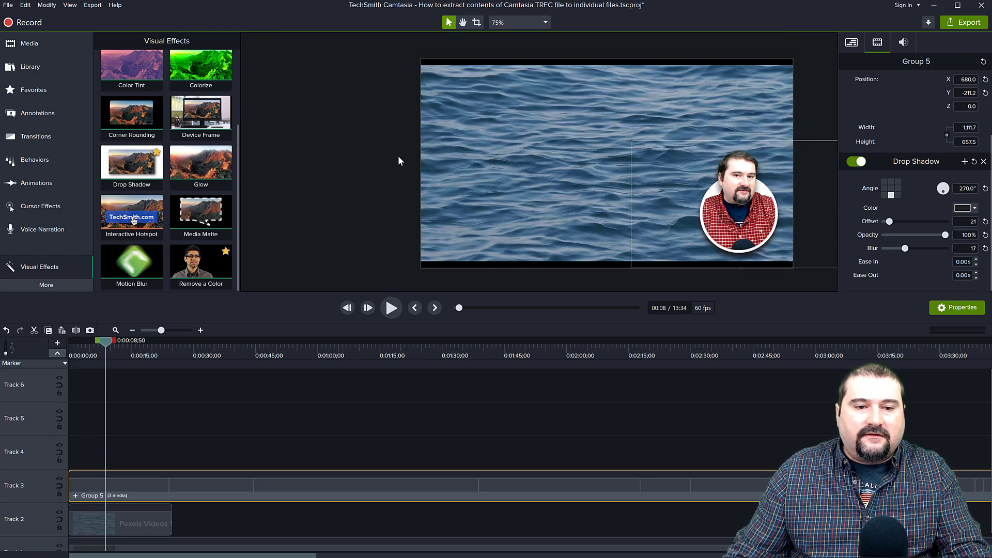
key(h)
scroll(565, 233, up, 2)
key(v)
key(space)
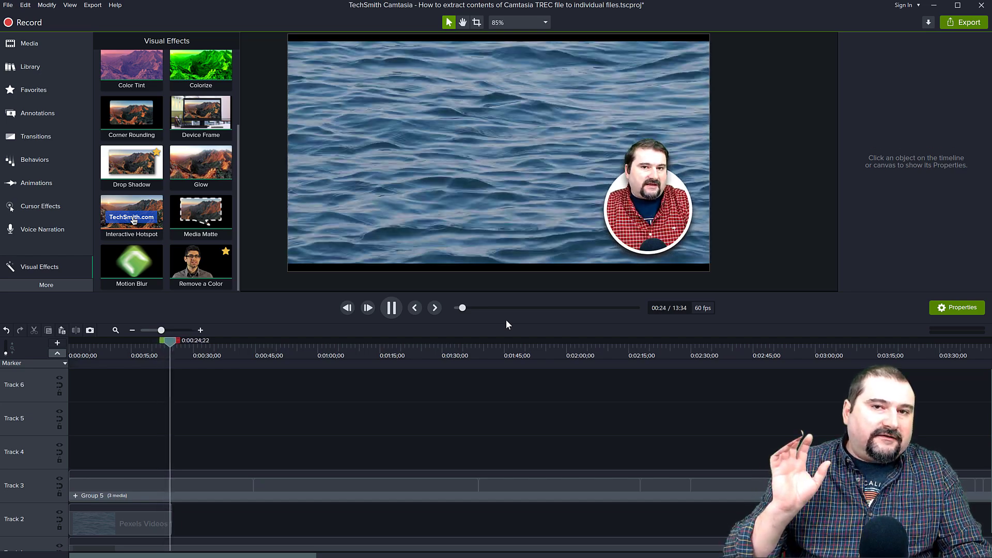
key(space)
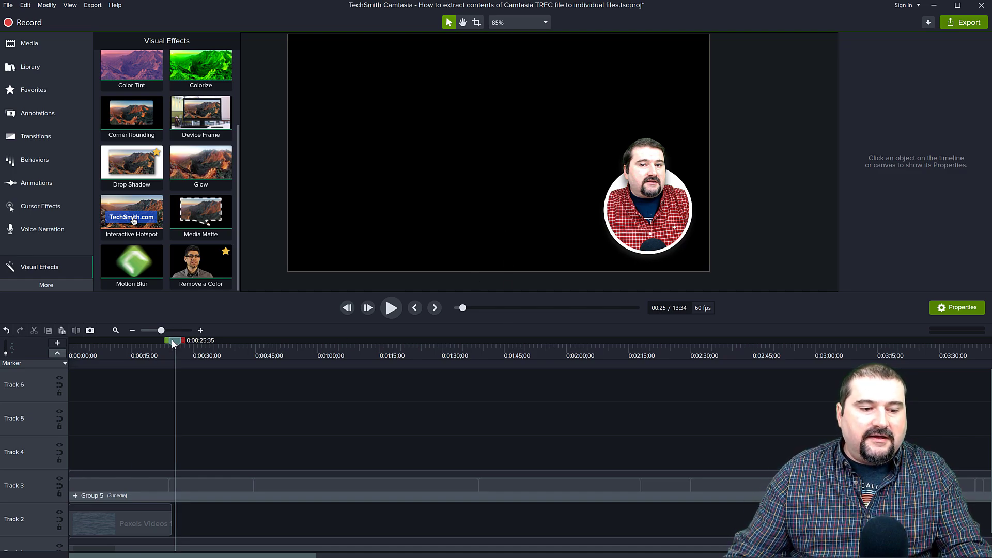
drag(174, 343, 113, 353)
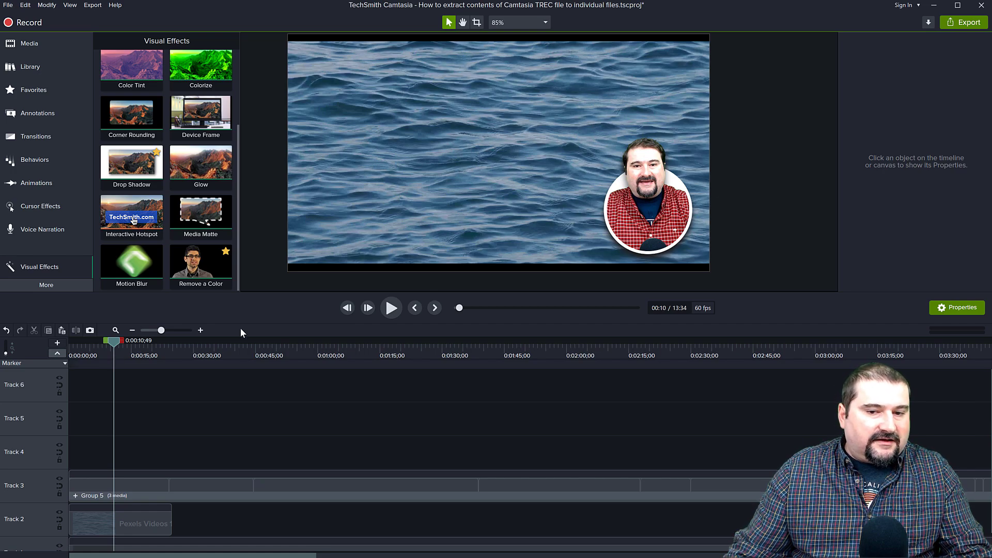
click(83, 356)
drag(96, 341, 89, 345)
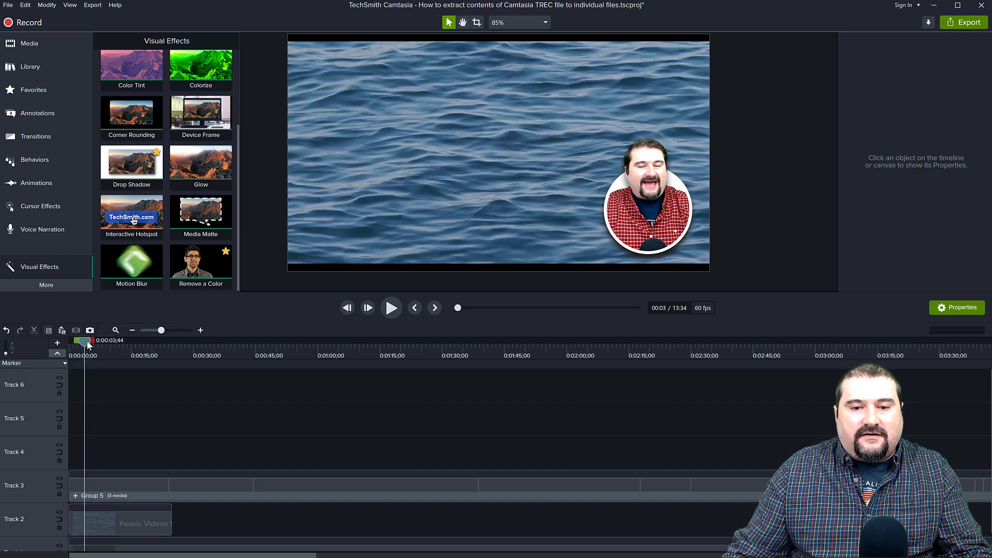